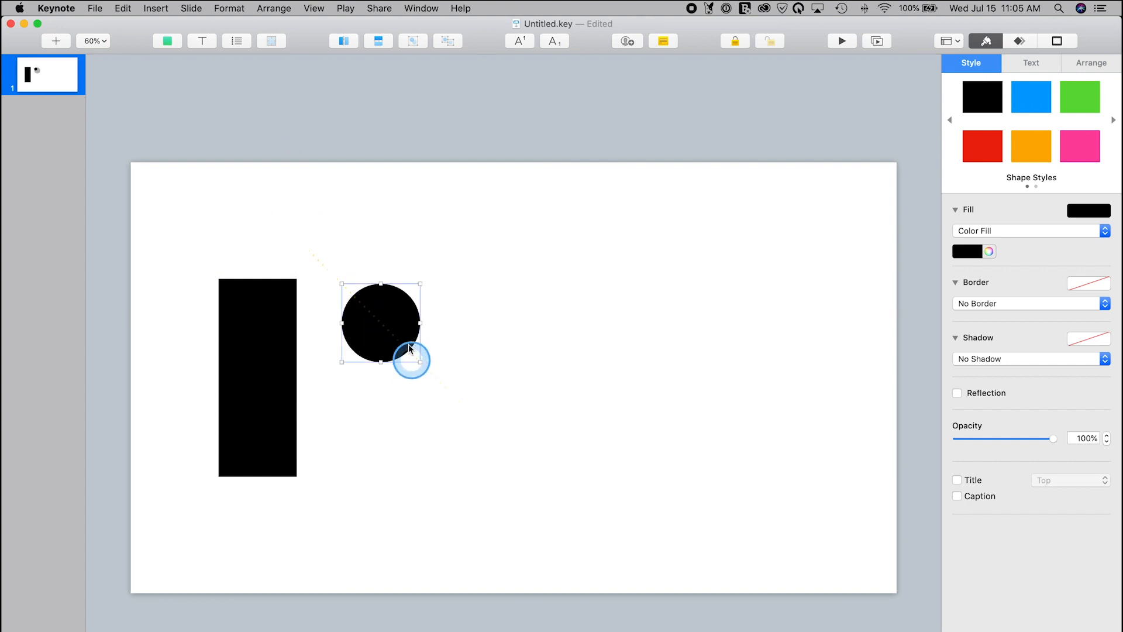
Place the second circle at the rectangle's lower end to complete the pill, and group its three shapes.
left_click_drag(394, 327, 271, 478)
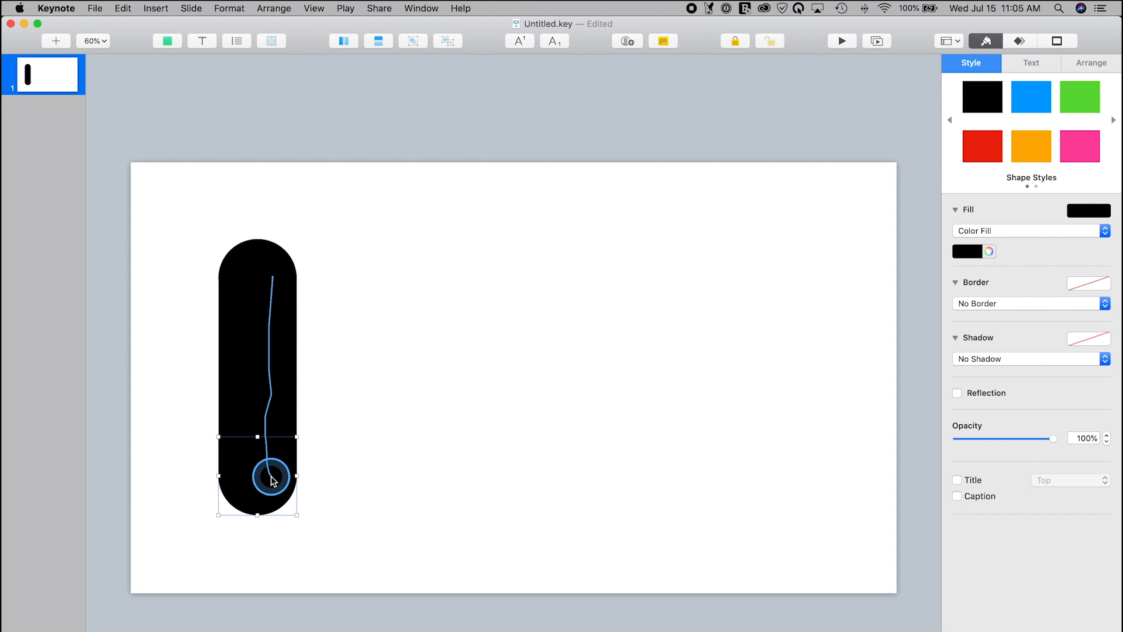
left_click(207, 301)
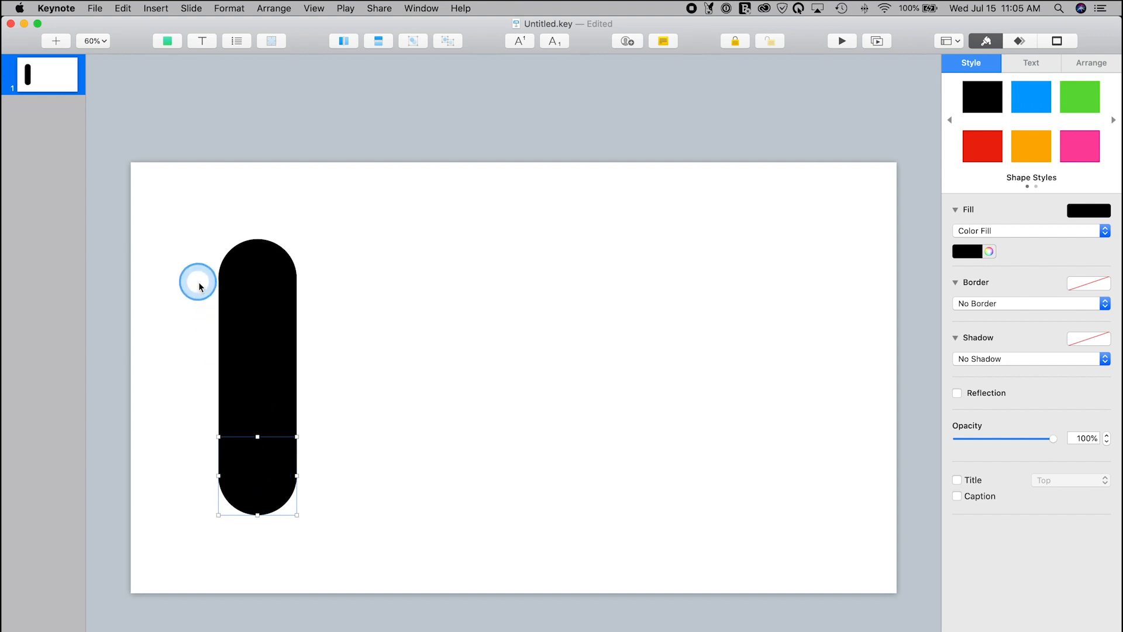
left_click_drag(187, 202, 316, 582)
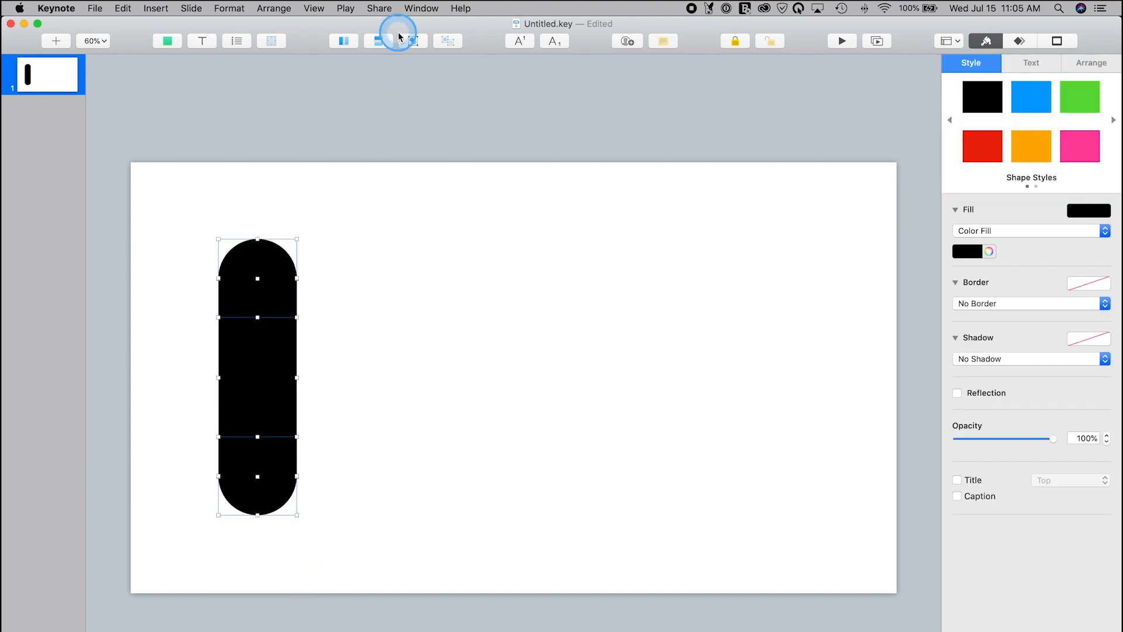
left_click(413, 42)
Duplicate the pill group across the slide to form a row of five, deleting the surplus copy.
left_click(268, 354)
left_click_drag(254, 340, 342, 322)
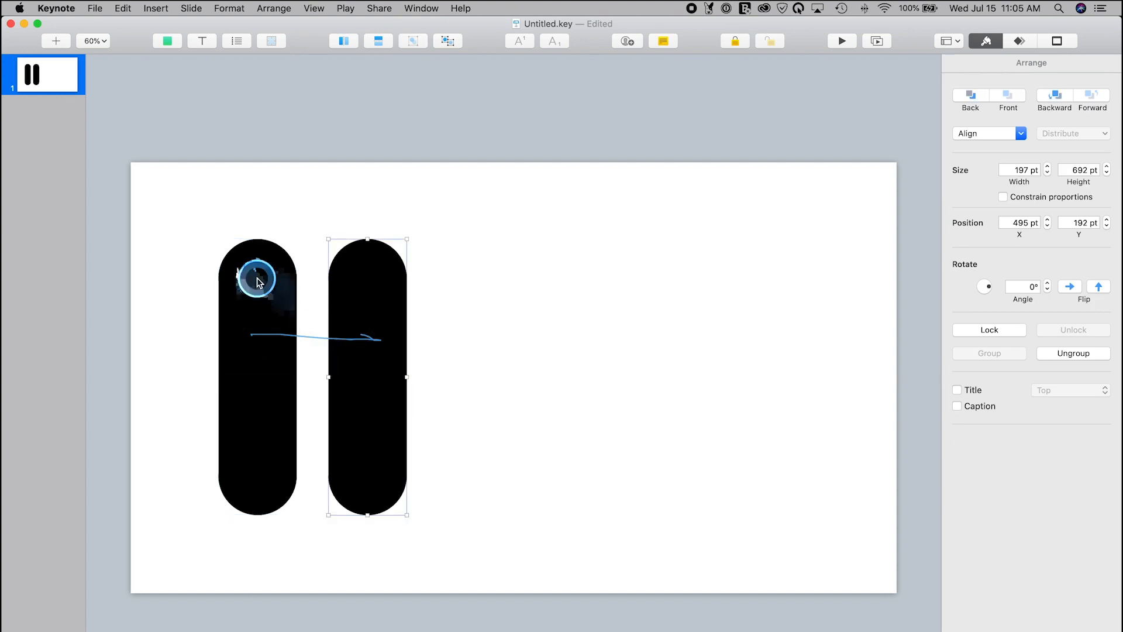
left_click_drag(188, 218, 608, 391)
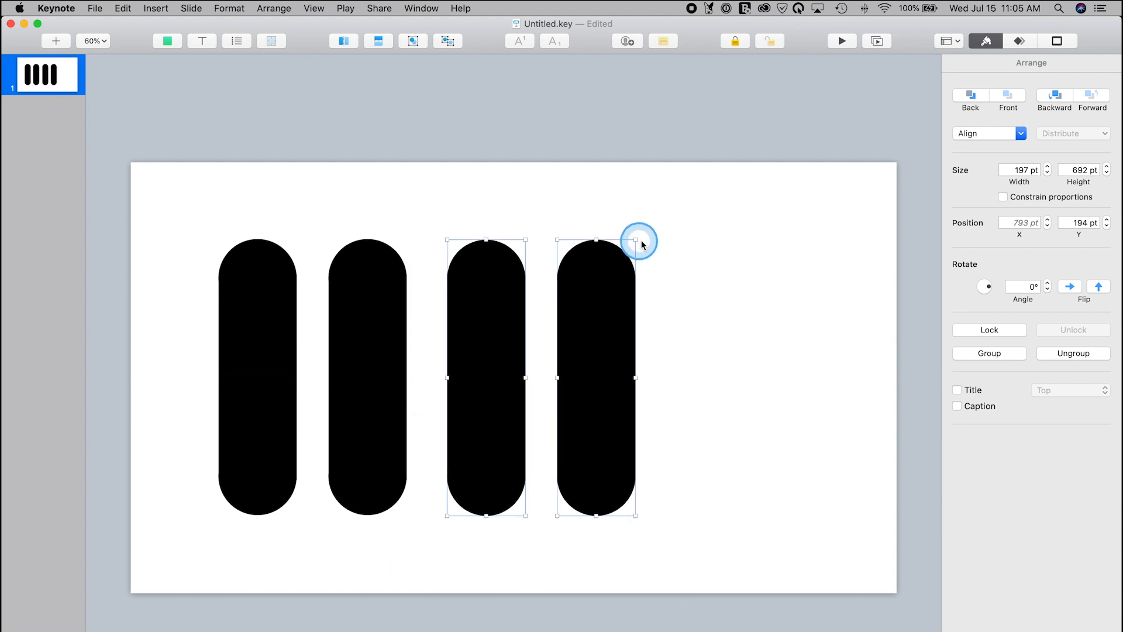
left_click_drag(607, 289, 825, 292)
left_click(798, 207)
left_click(816, 308)
key("Delete")
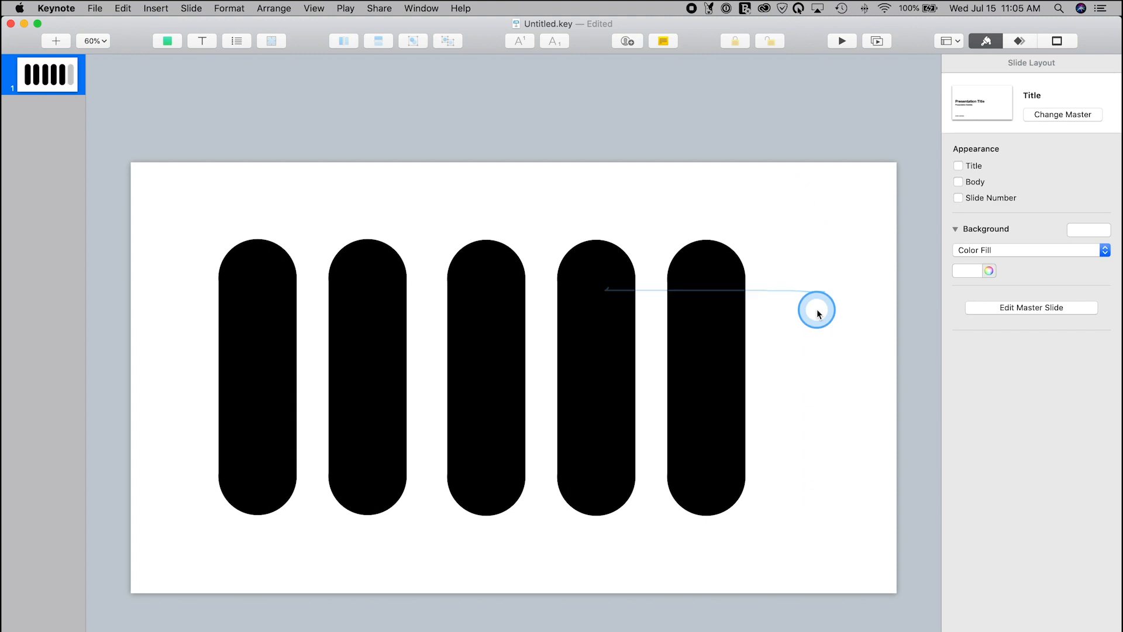
Select all five pills and align them to their middle.
left_click_drag(186, 181, 768, 419)
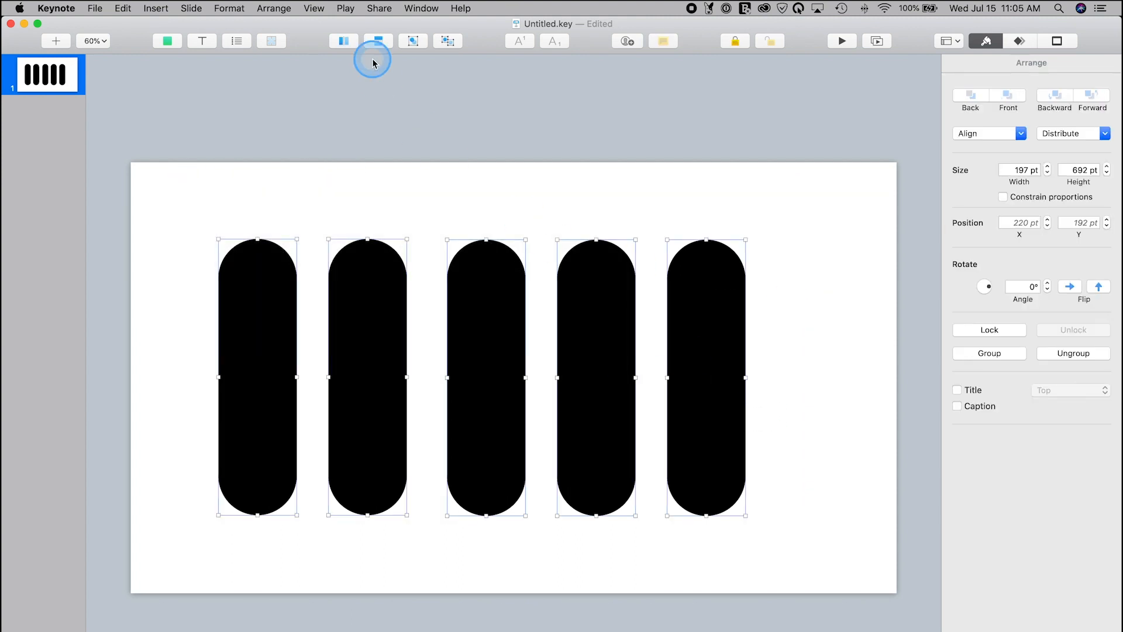
left_click(258, 7)
mouse_move(286, 83)
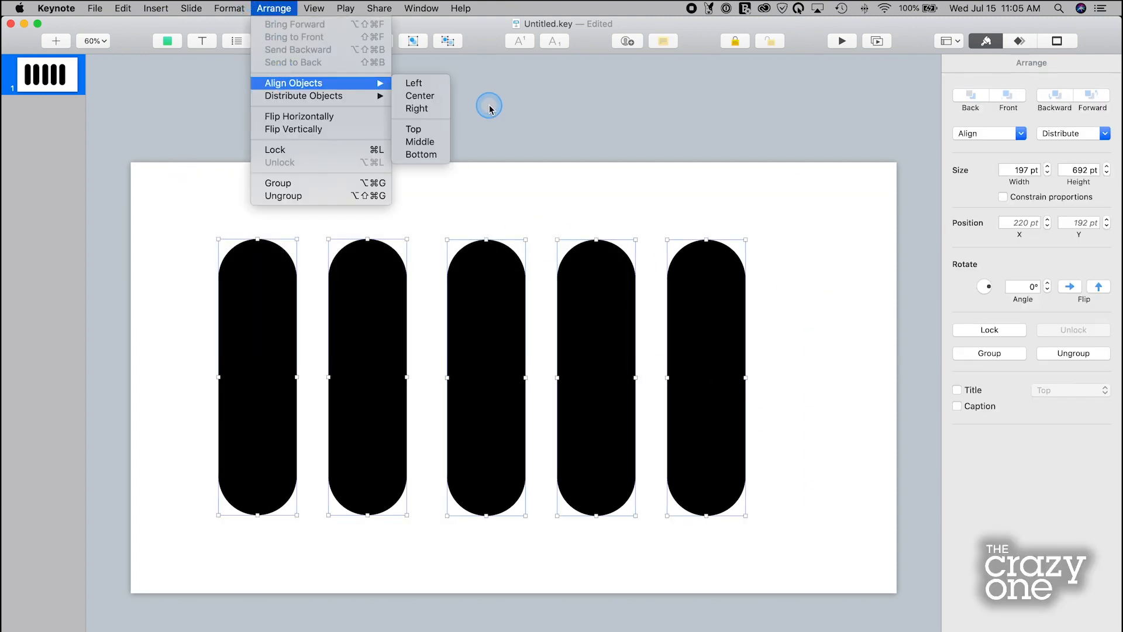
left_click(431, 143)
left_click(273, 9)
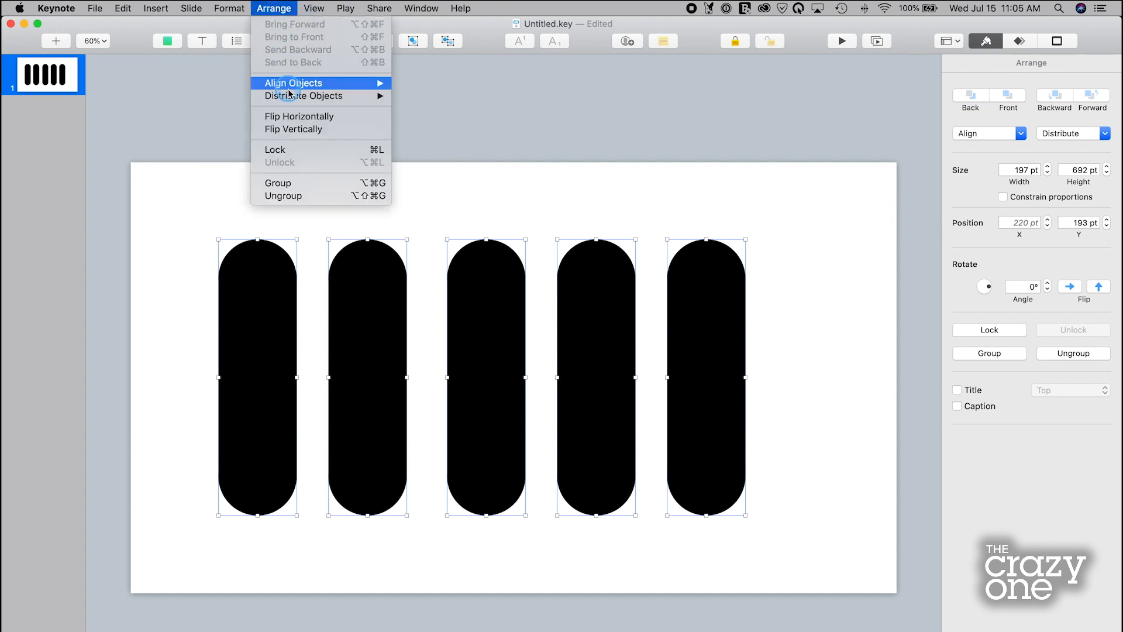
mouse_move(375, 82)
left_click(417, 96)
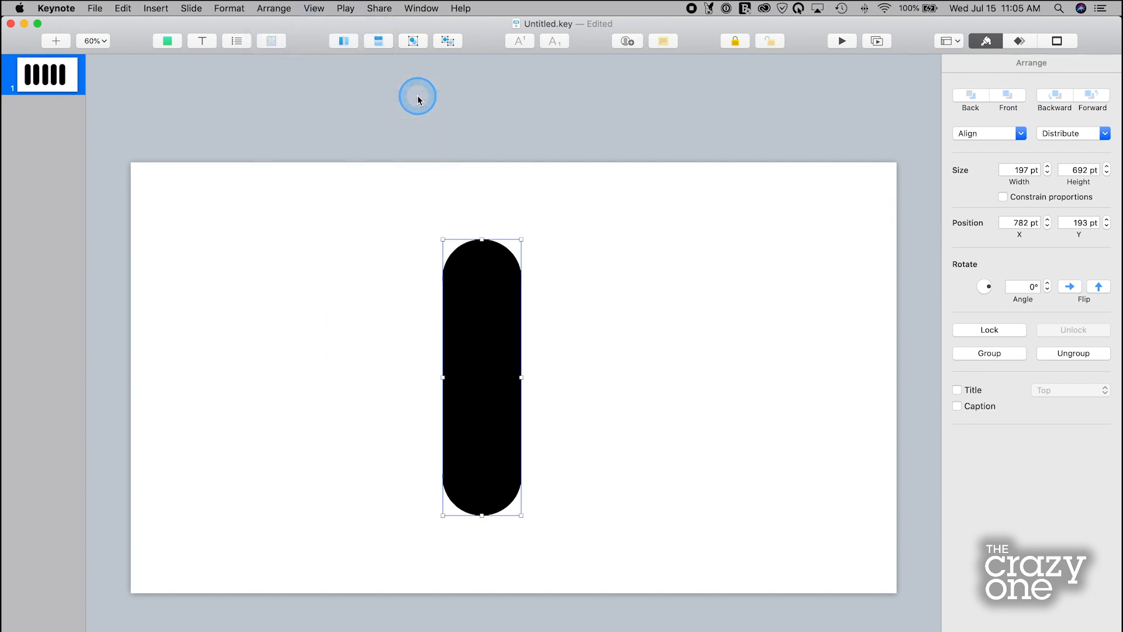
key("super+z")
Align the five pills along their top edges.
left_click(263, 7)
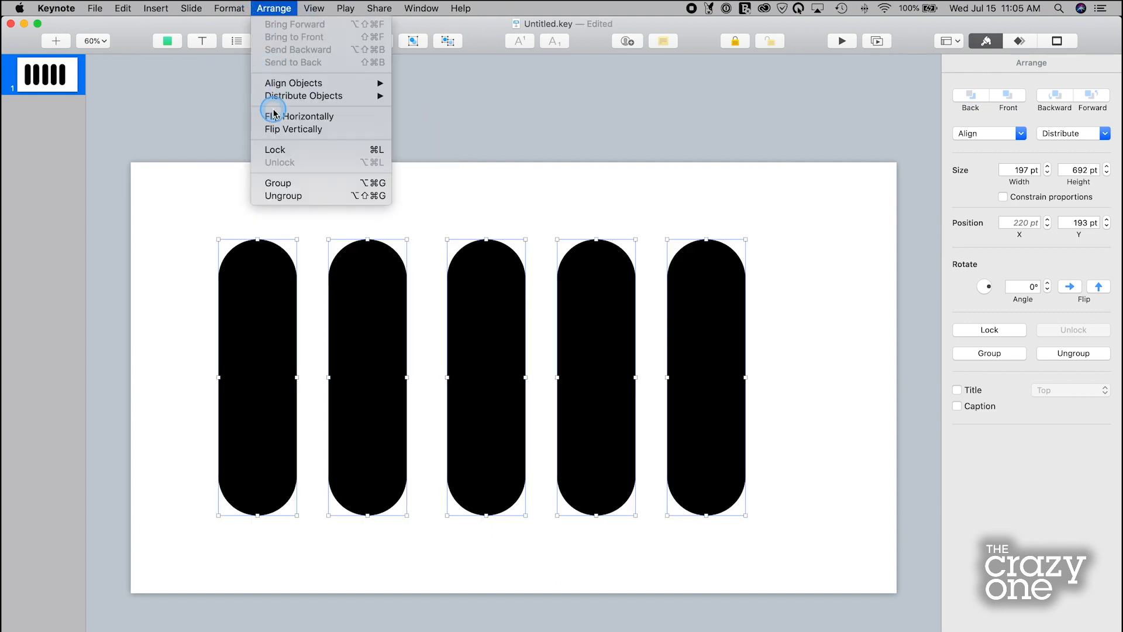
mouse_move(283, 103)
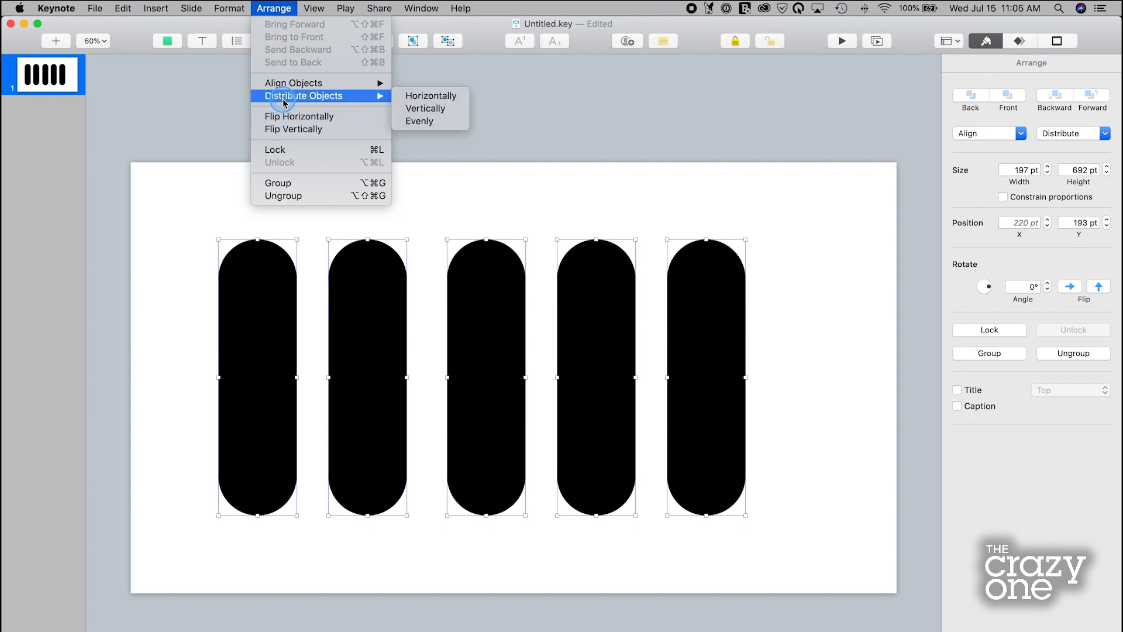
mouse_move(287, 83)
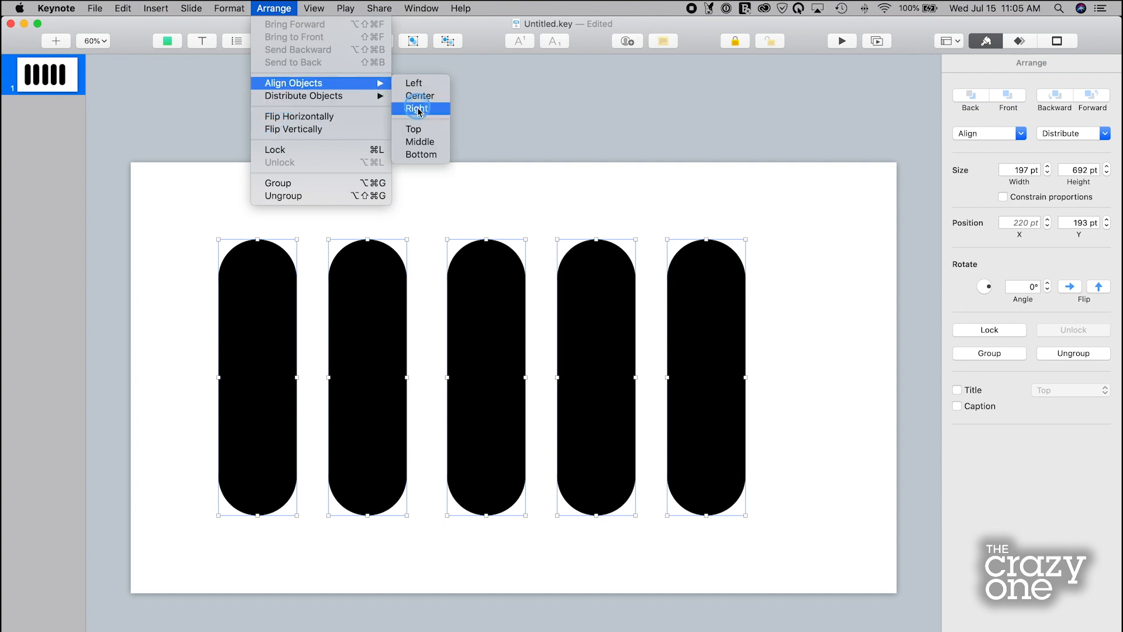
left_click(421, 131)
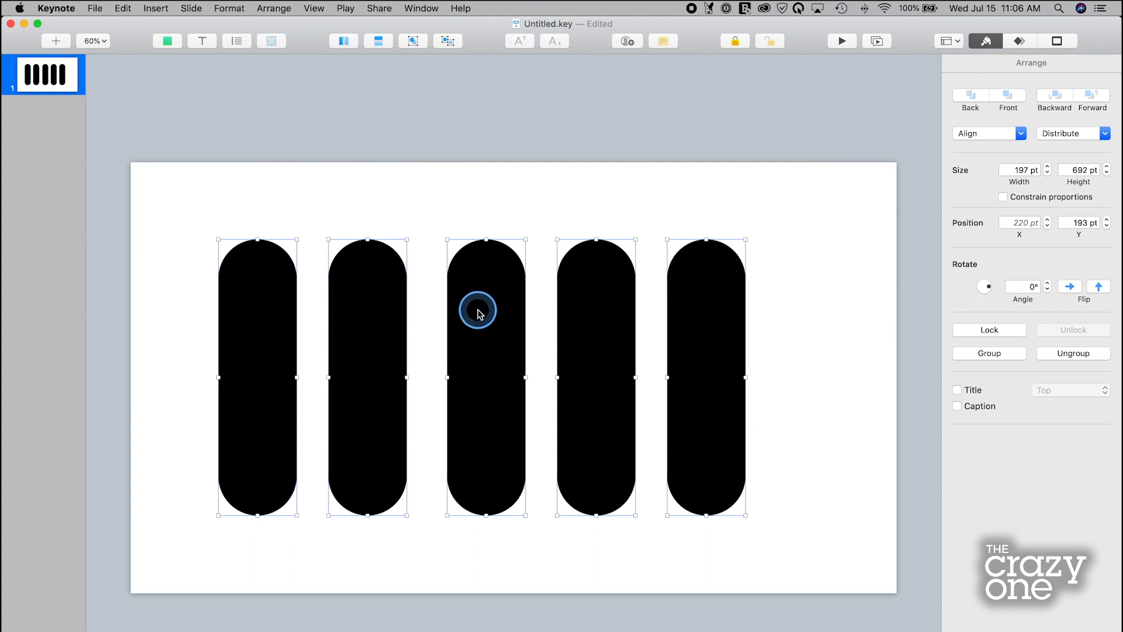
Distribute the five pills horizontally and move the whole row to the centre of the slide.
left_click(257, 7)
mouse_move(300, 97)
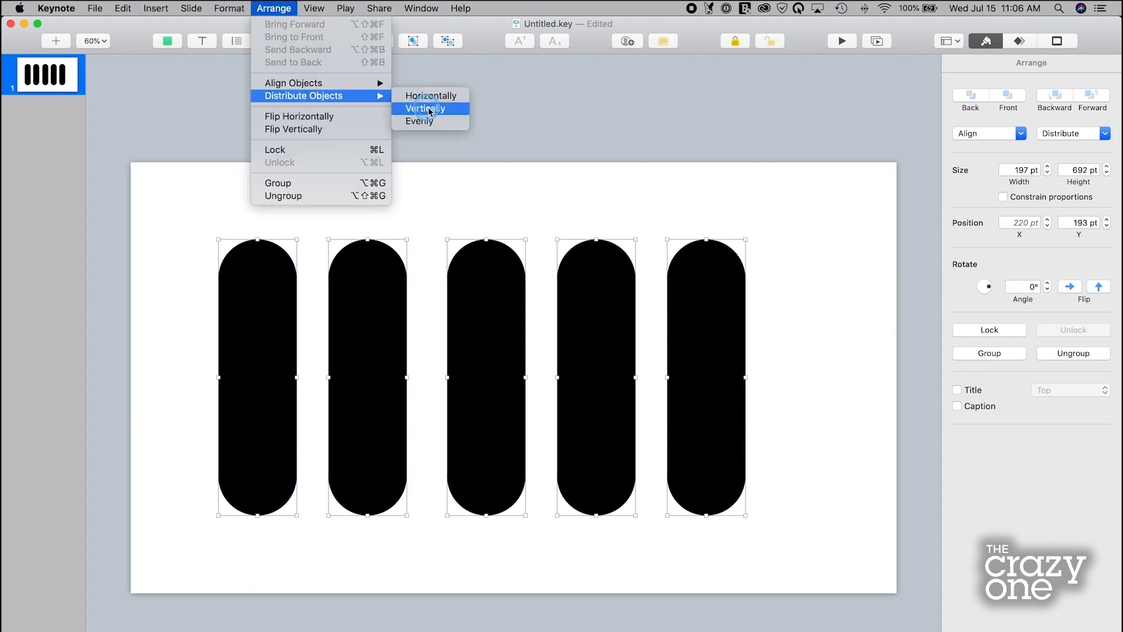
left_click(436, 97)
left_click_drag(472, 333, 501, 334)
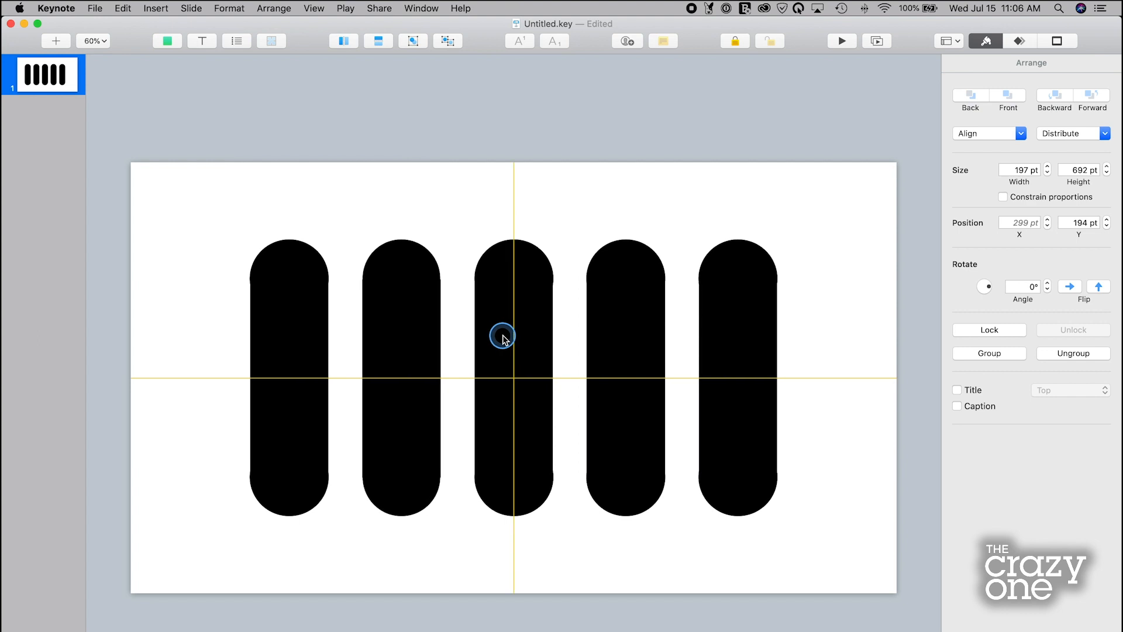
left_click(402, 193)
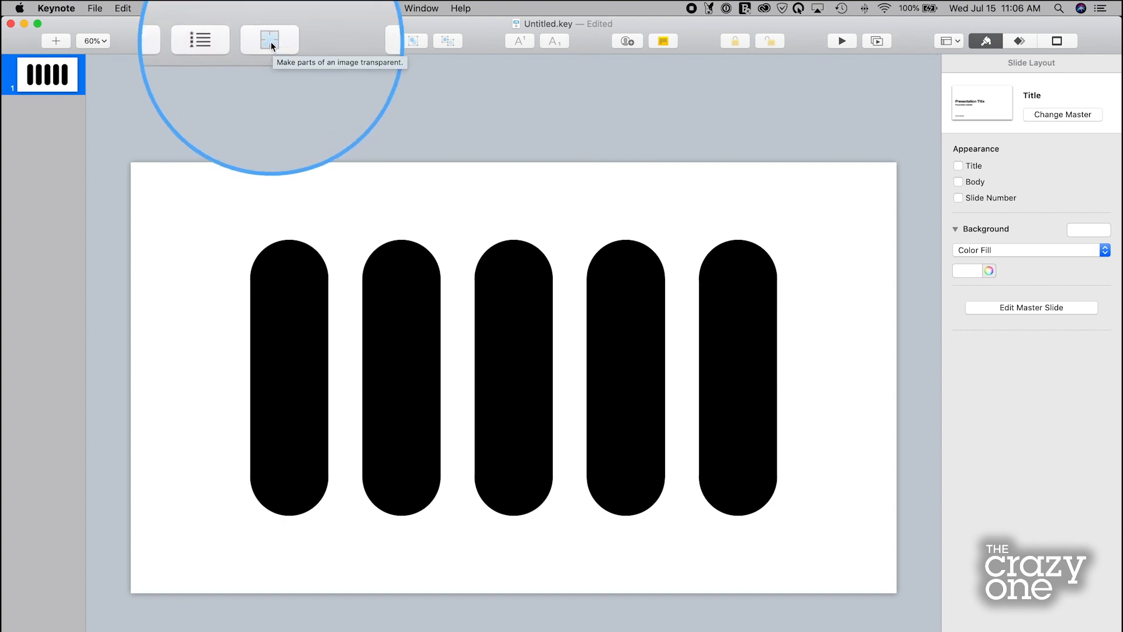
Review the tools available for customizing the toolbar, including Instant Alpha.
right_click(304, 43)
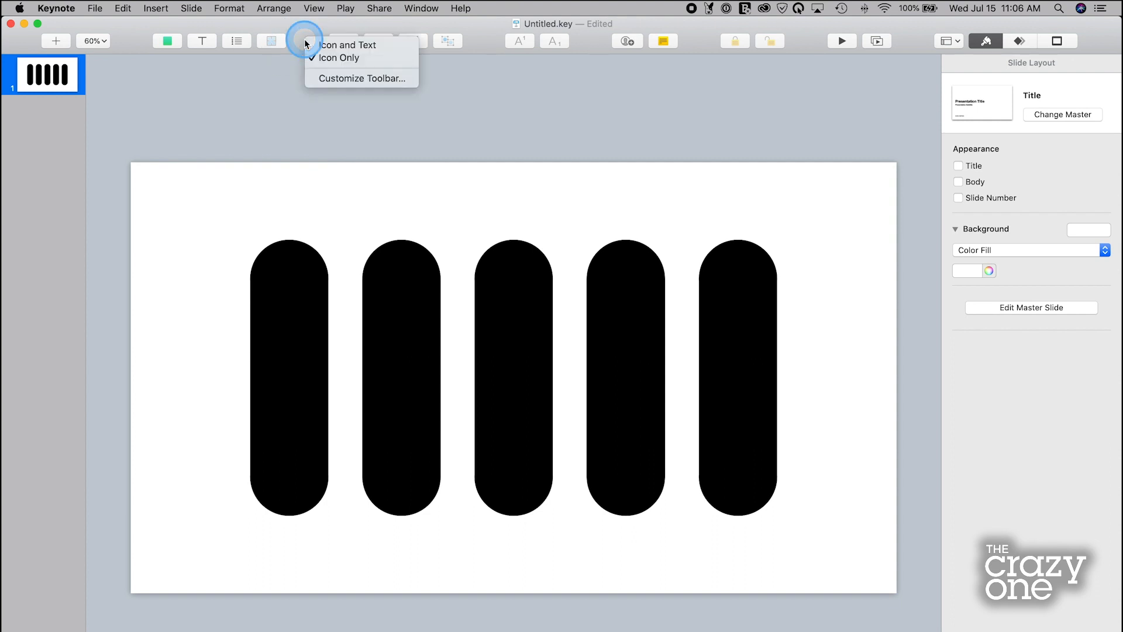
left_click(349, 79)
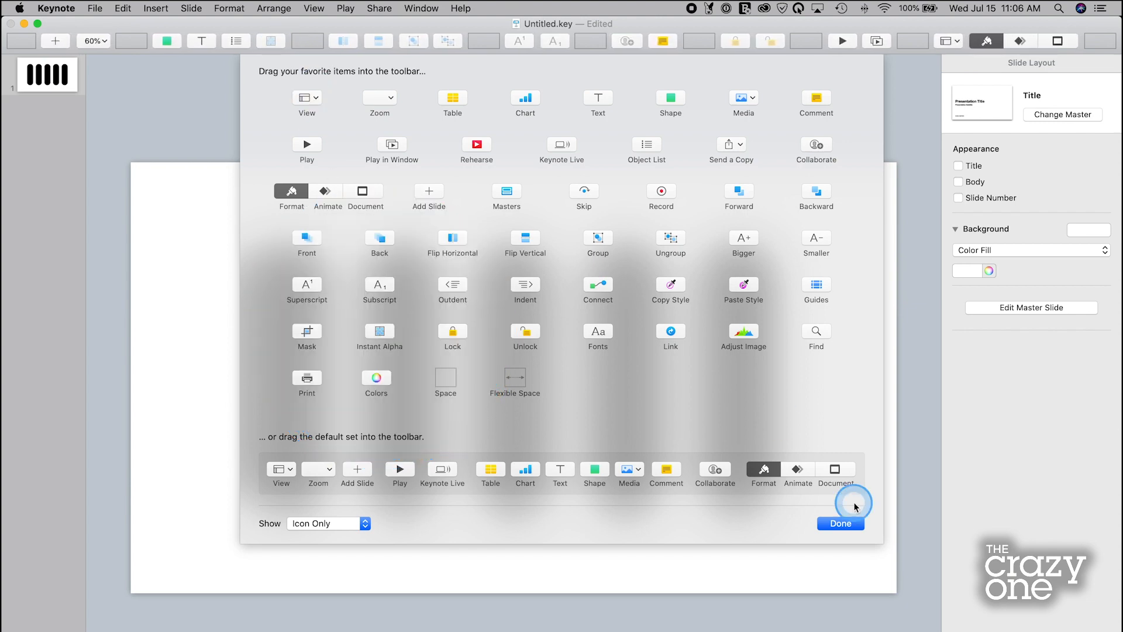
left_click(840, 523)
Try to apply Instant Alpha to the five pill shapes, and clear the selection.
left_click_drag(176, 156, 782, 497)
left_click(271, 41)
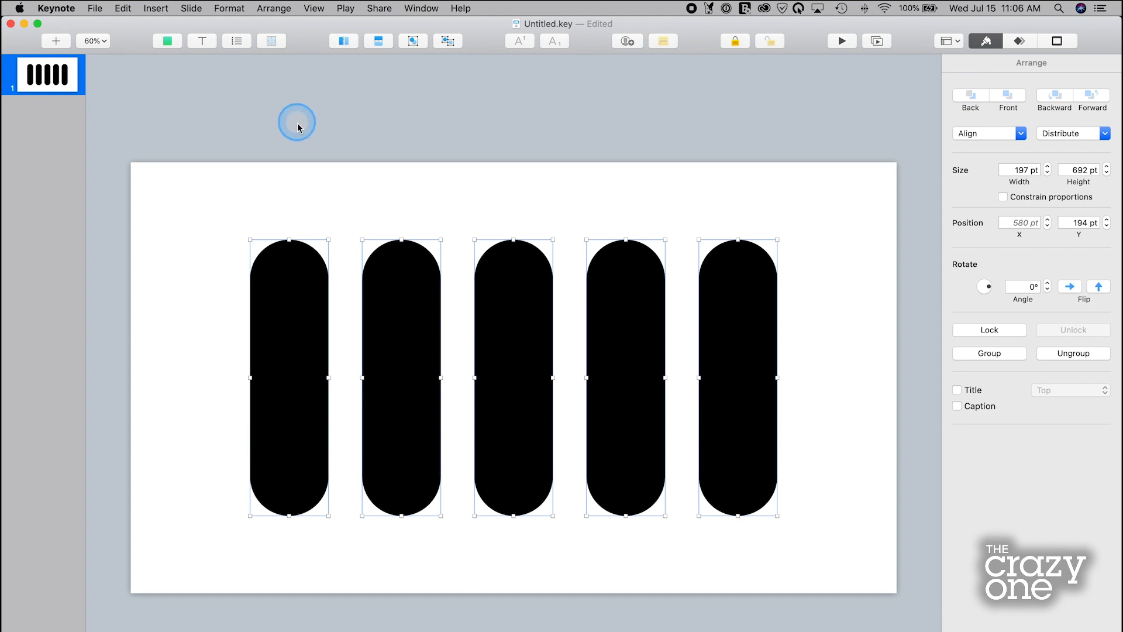
left_click(315, 147)
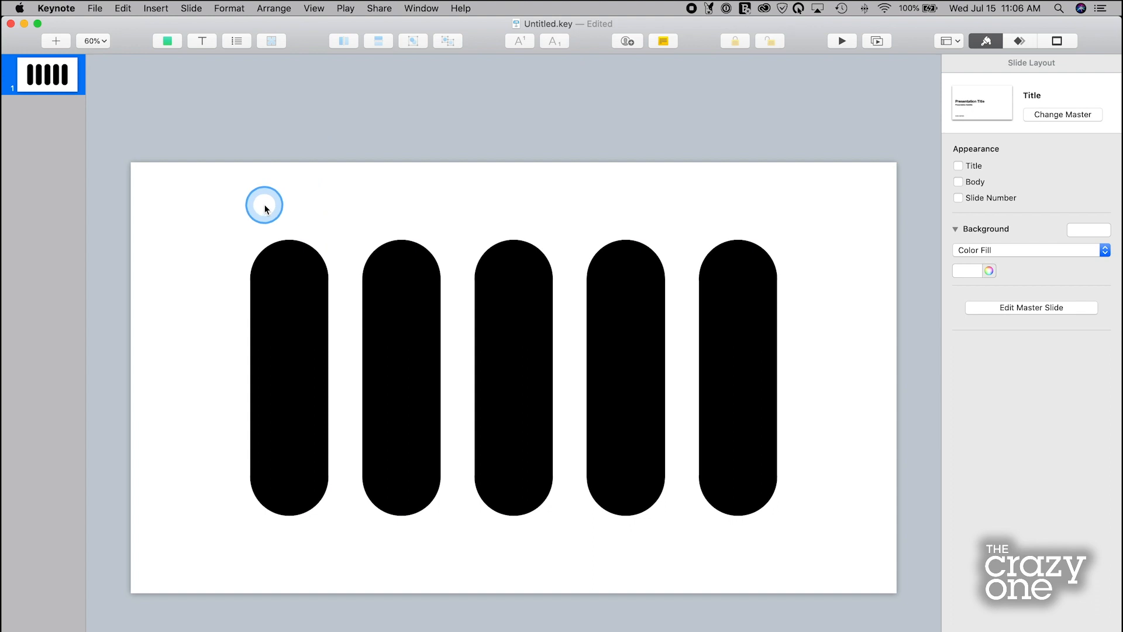
Set up an image export of all slides in JPEG (High Quality) format.
left_click(95, 8)
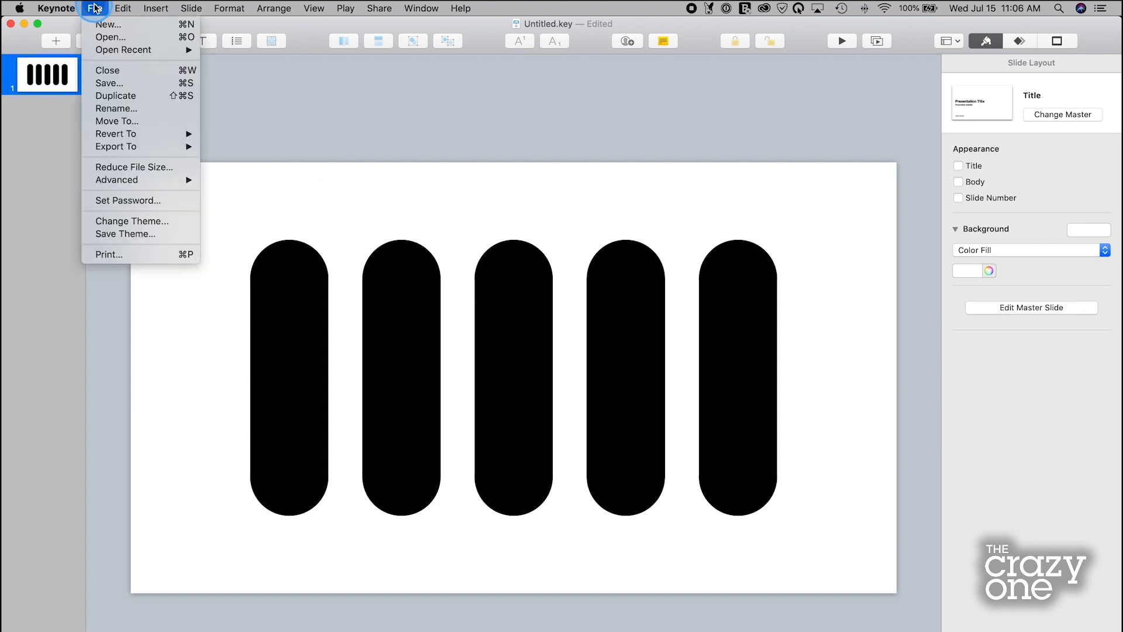
left_click(146, 146)
left_click(232, 151)
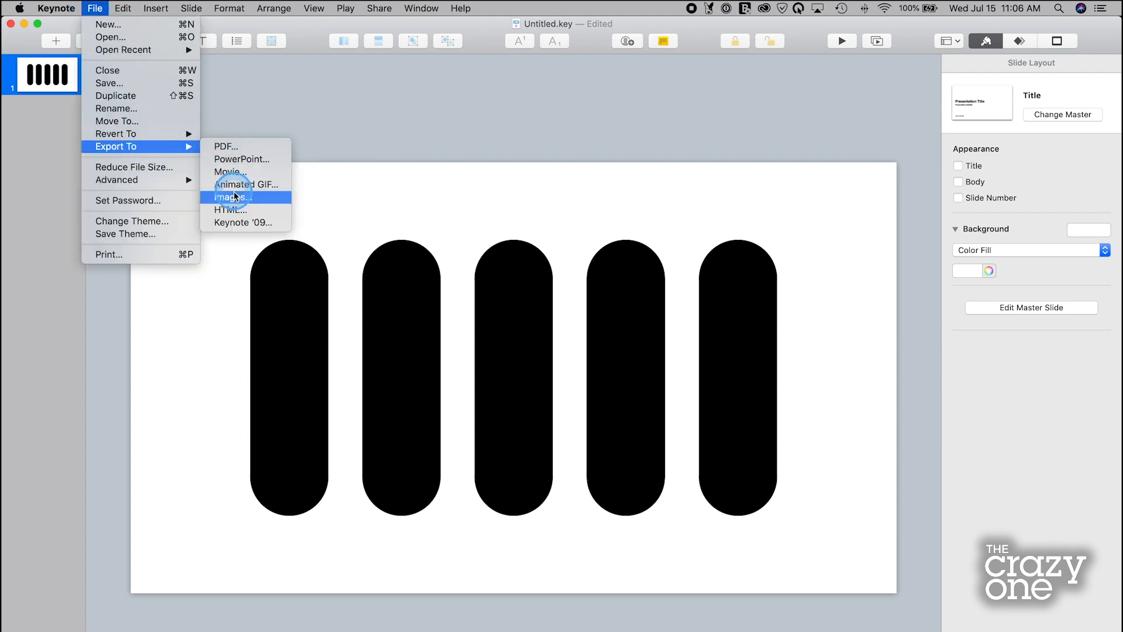
left_click(257, 197)
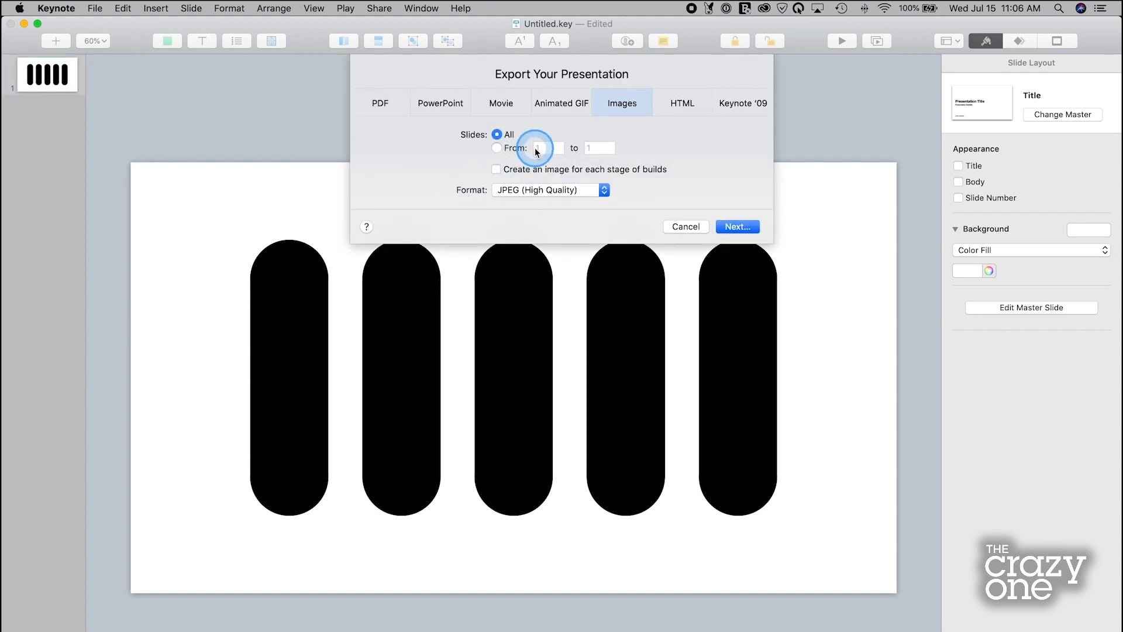
left_click(566, 193)
left_click(571, 191)
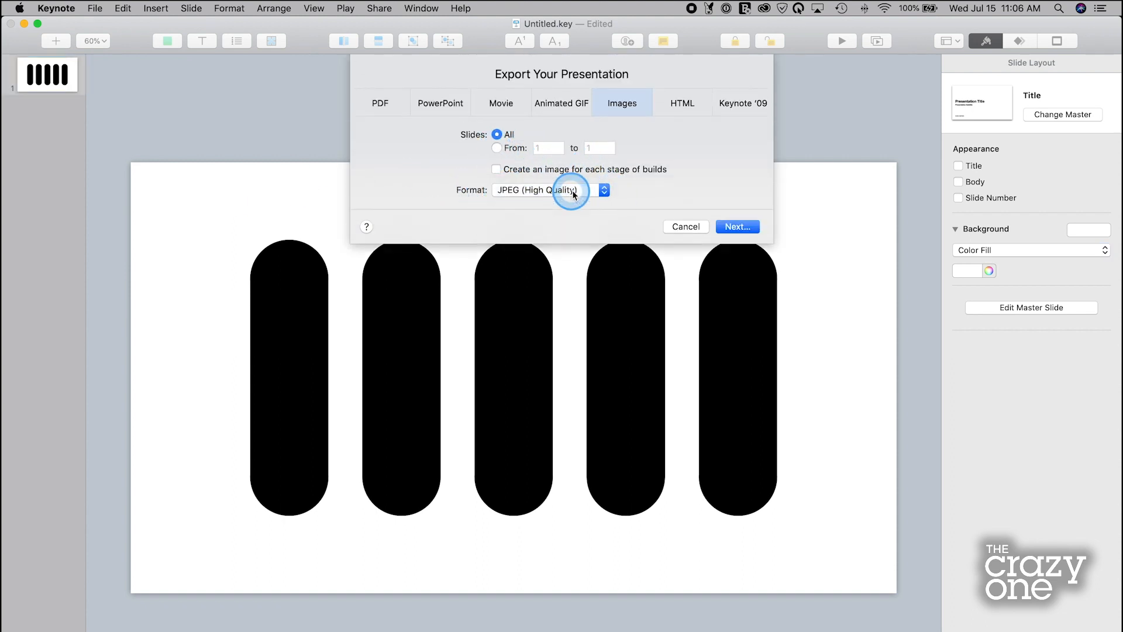
left_click(736, 225)
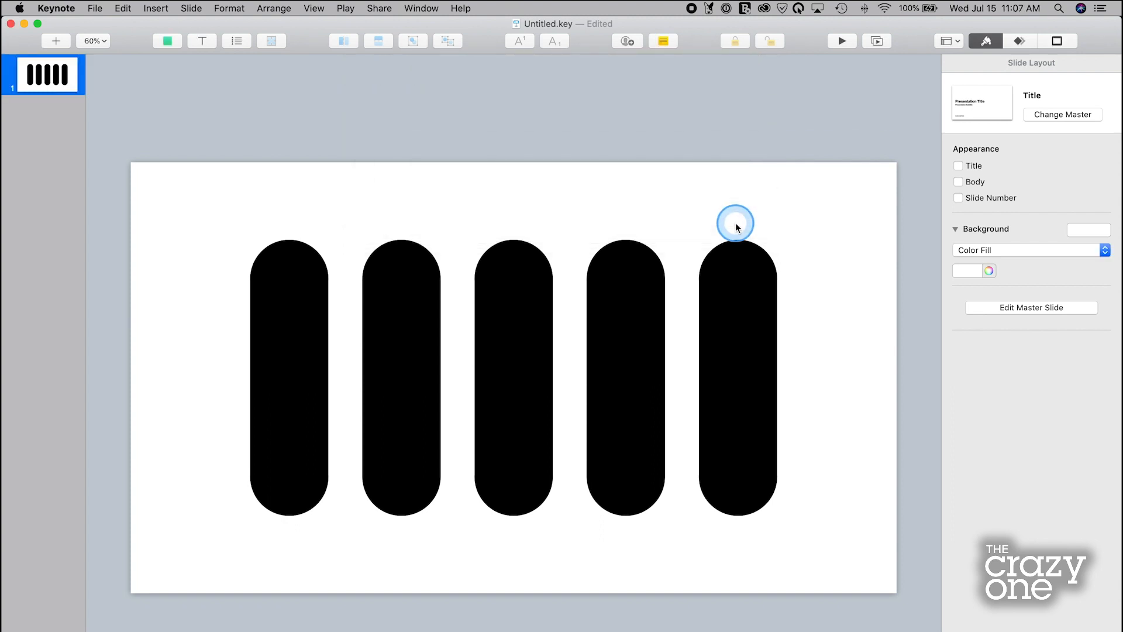
Export the images to the Desktop under the name Mask.
left_click(329, 159)
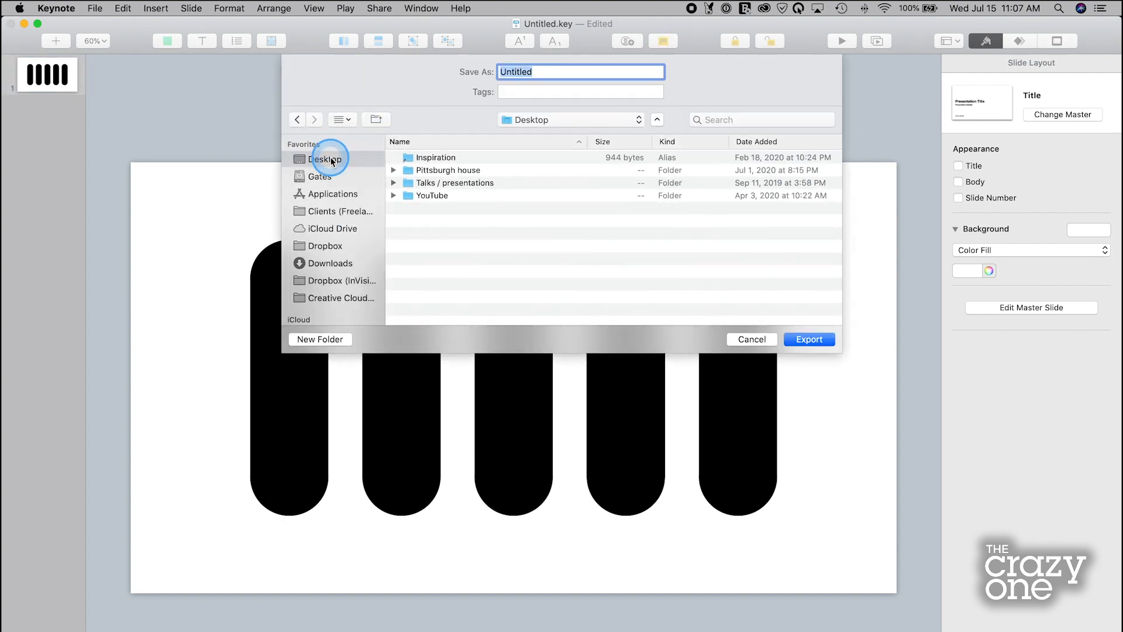
left_click(521, 81)
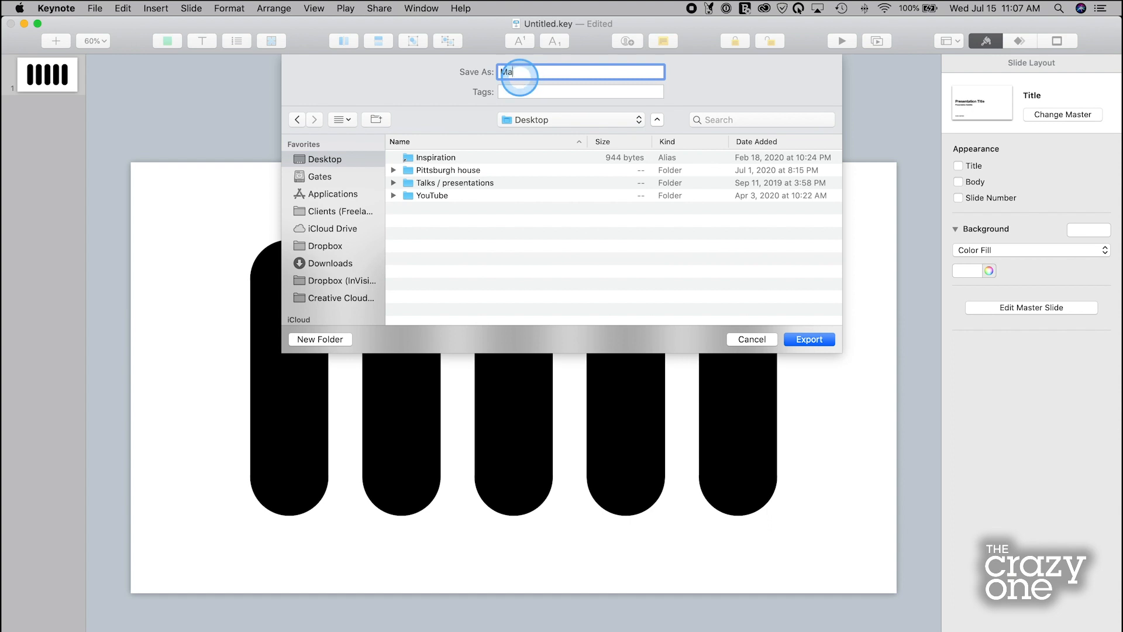
key("Return")
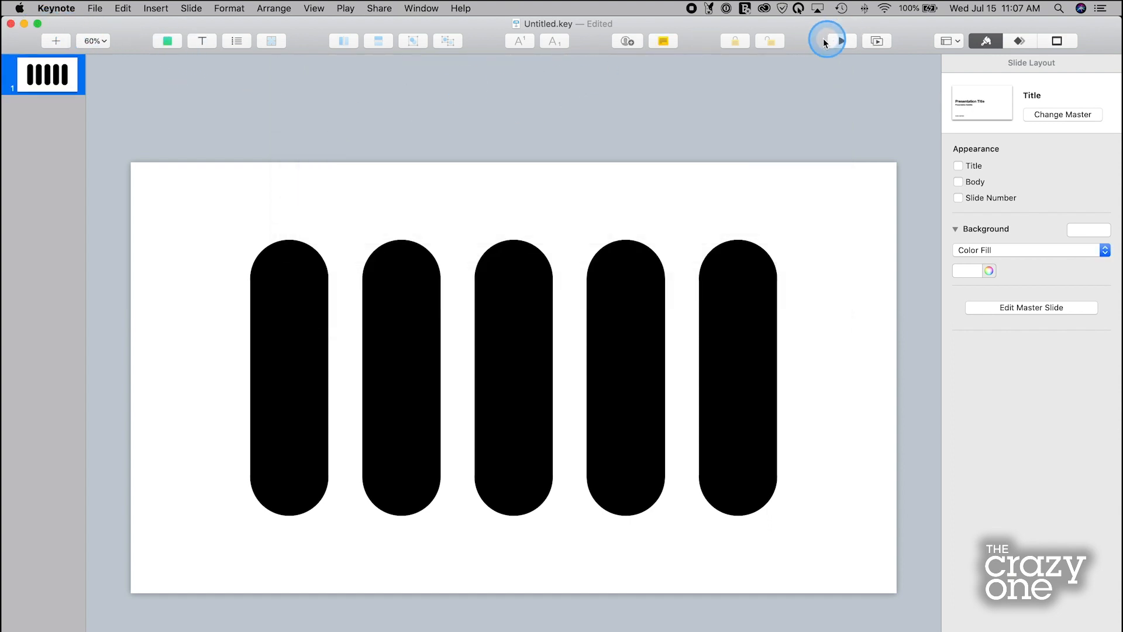
Open the exported Mask folder from the desktop, set its window aside and bring the presentation window back into place.
left_click_drag(823, 40, 665, 38)
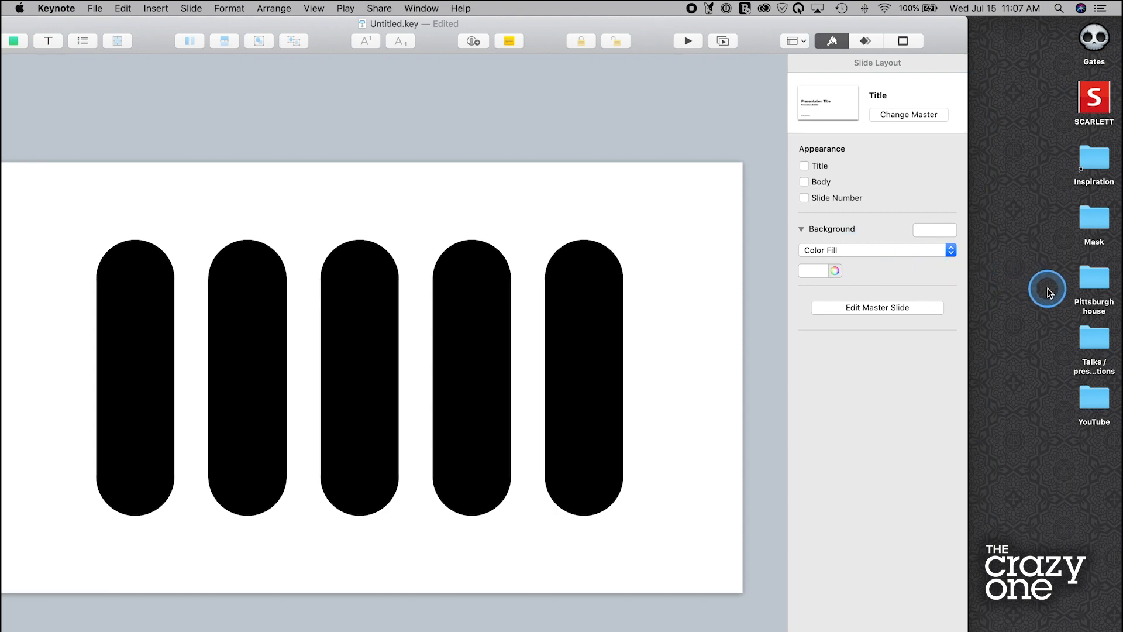
double_click(1094, 218)
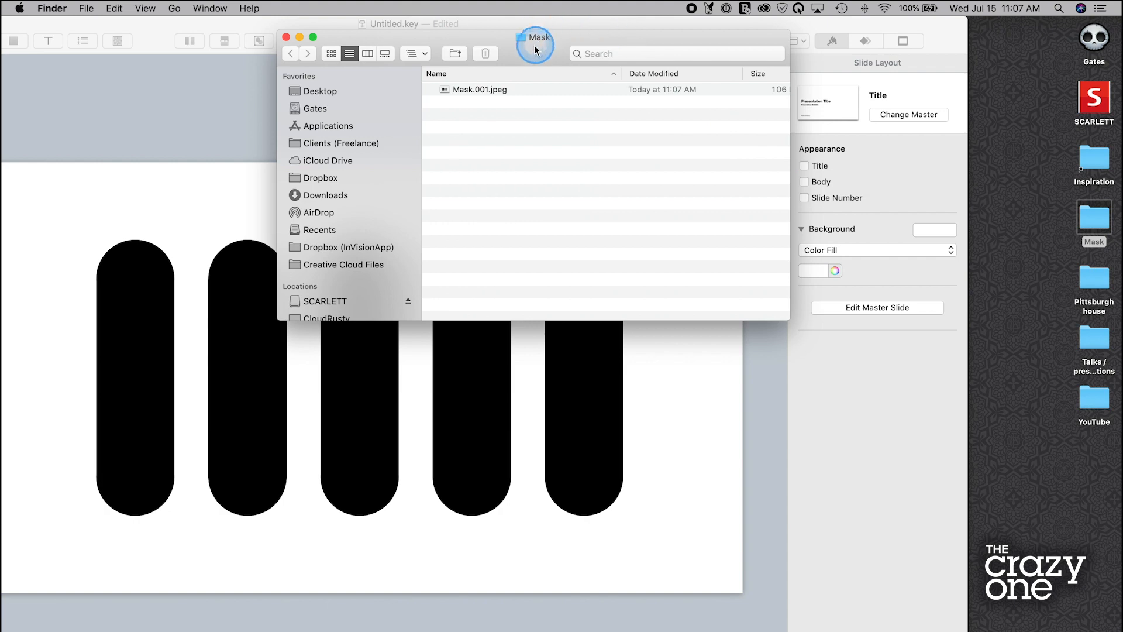
left_click_drag(534, 41, 885, 117)
left_click_drag(476, 23, 543, 24)
Add a new slide with the Blank layout and fill its background with red.
left_click(24, 40)
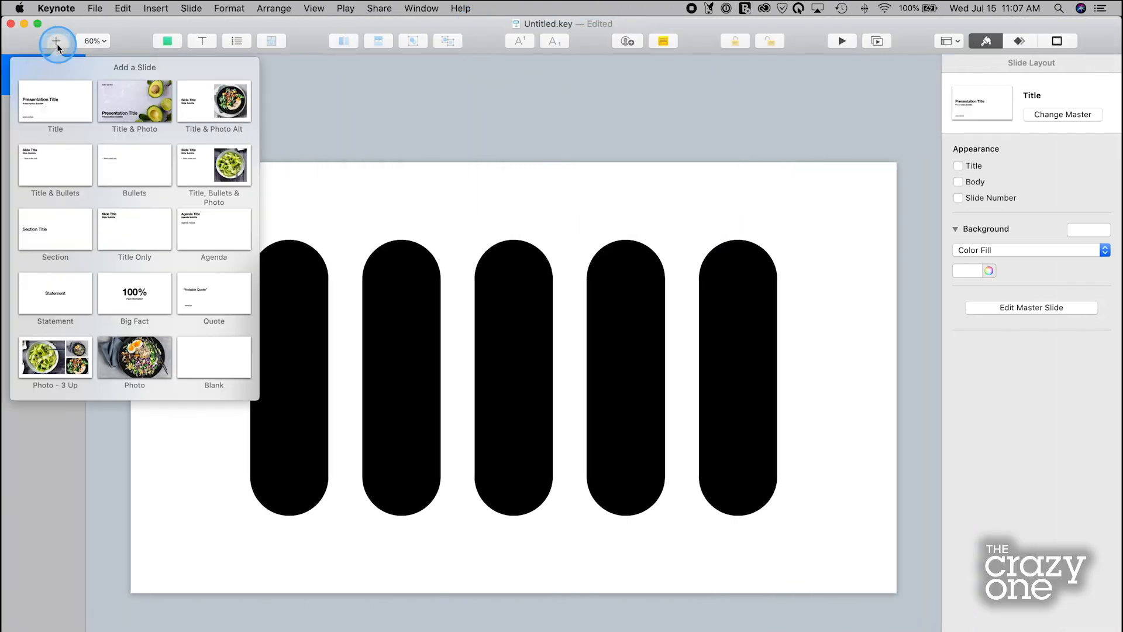
left_click(217, 378)
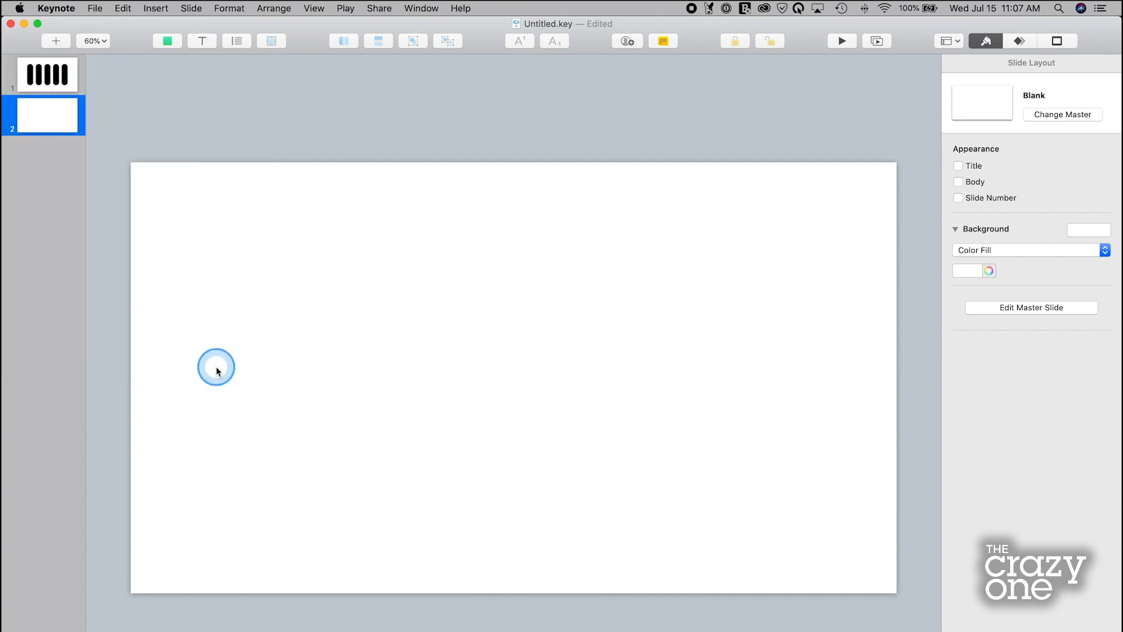
left_click(976, 271)
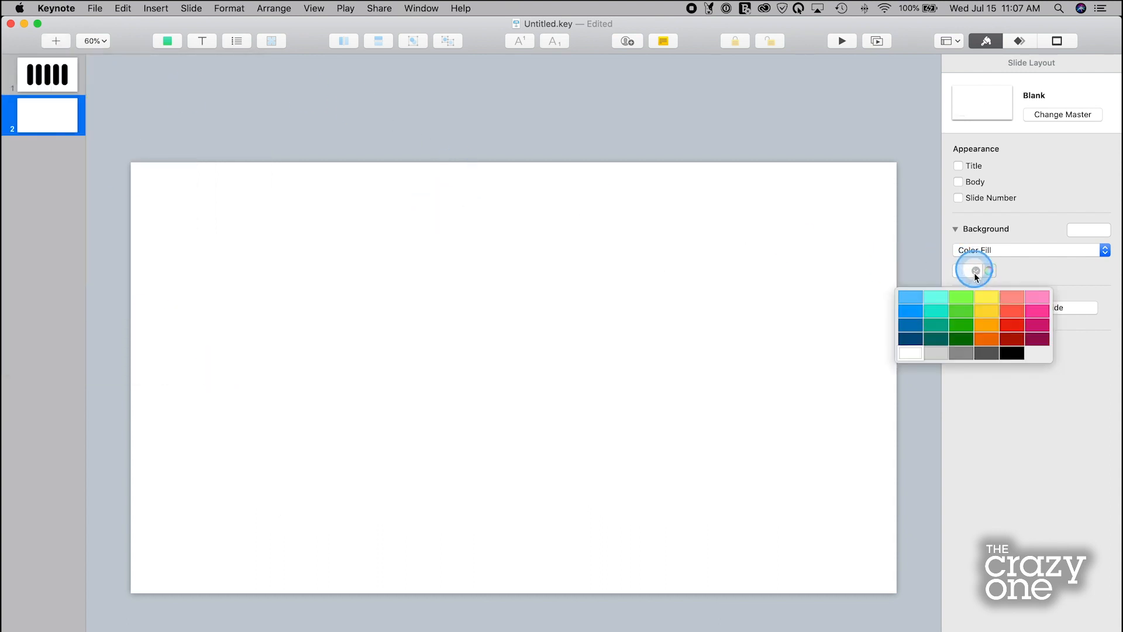
left_click(1012, 330)
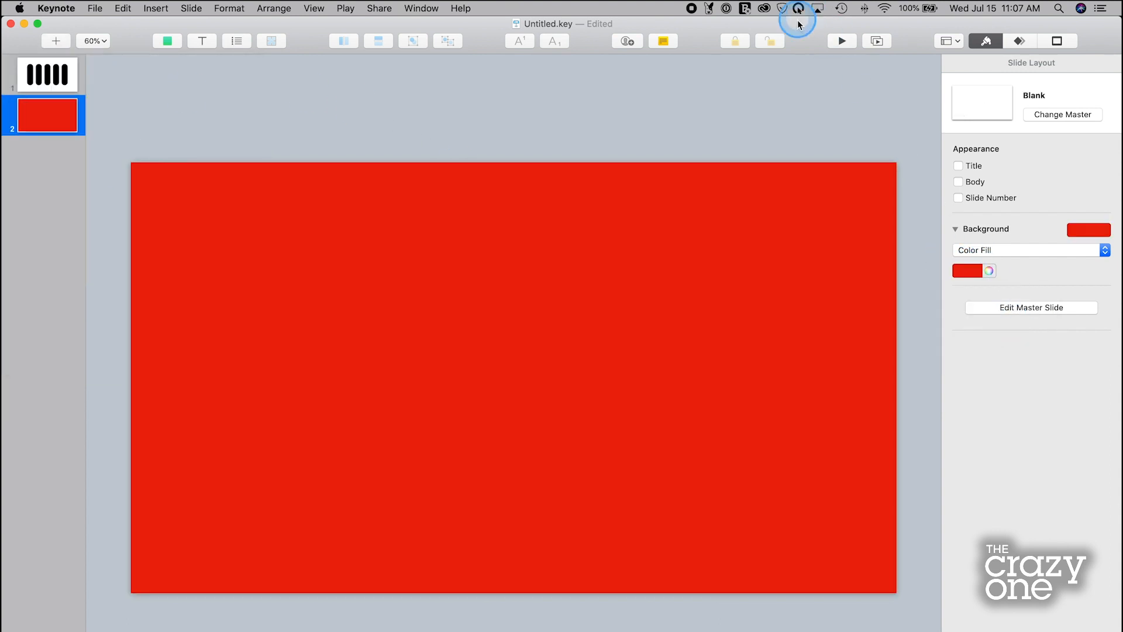
Place Mask.001.jpeg from the Mask folder over the whole red slide, minimise the folder window and move the presentation window back.
left_click_drag(792, 22, 686, 22)
left_click(1076, 164)
left_click(1067, 114)
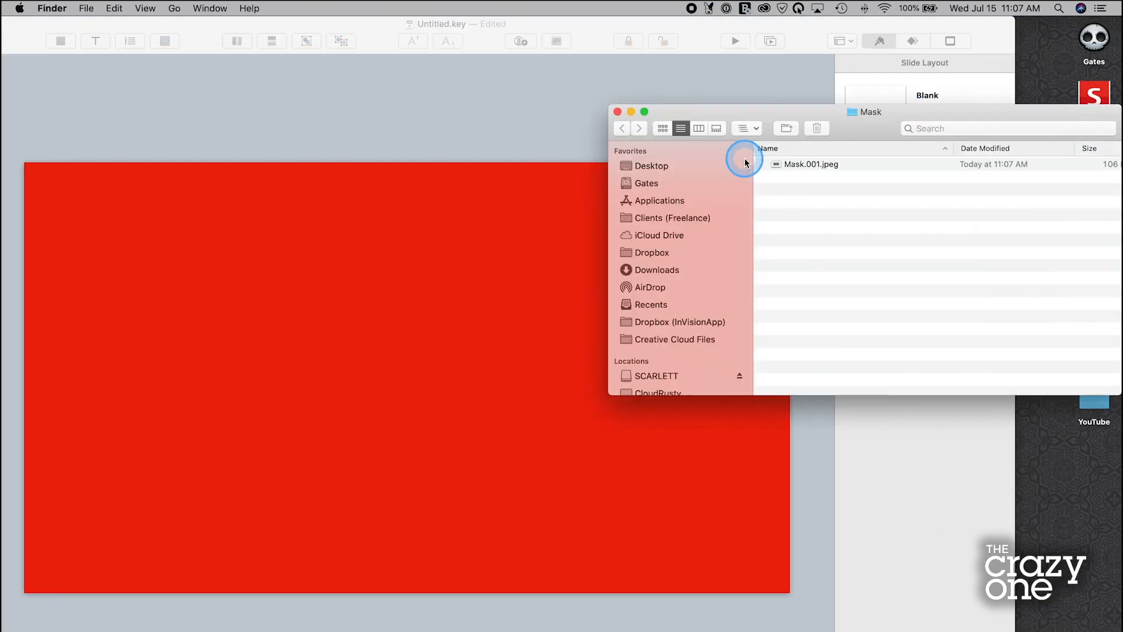
left_click_drag(776, 167, 361, 295)
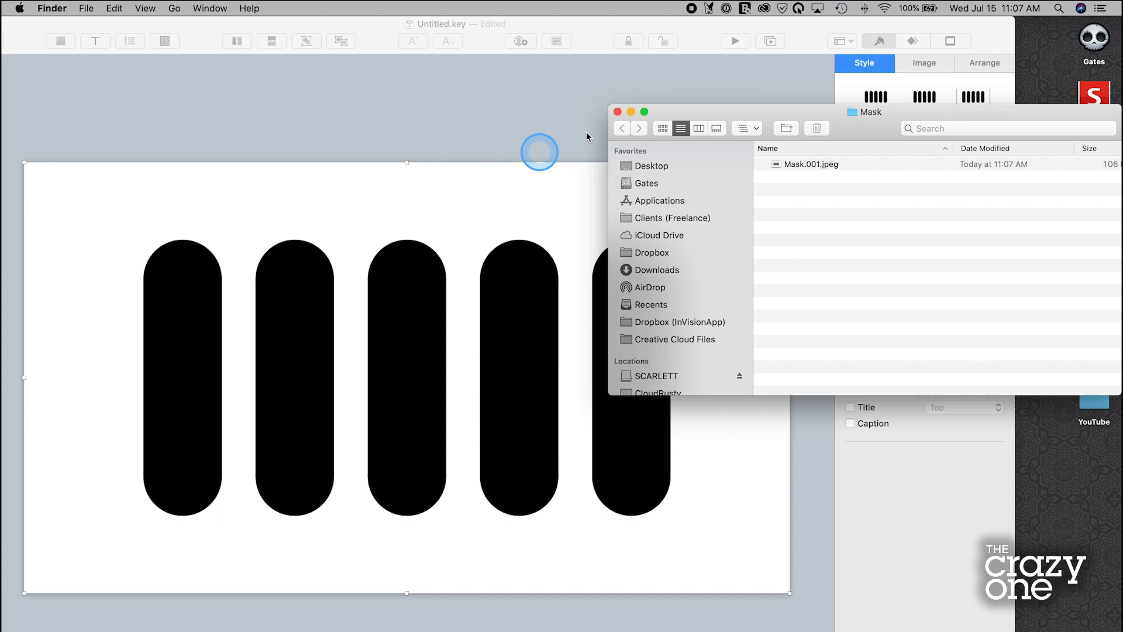
left_click(631, 112)
left_click_drag(207, 21, 315, 15)
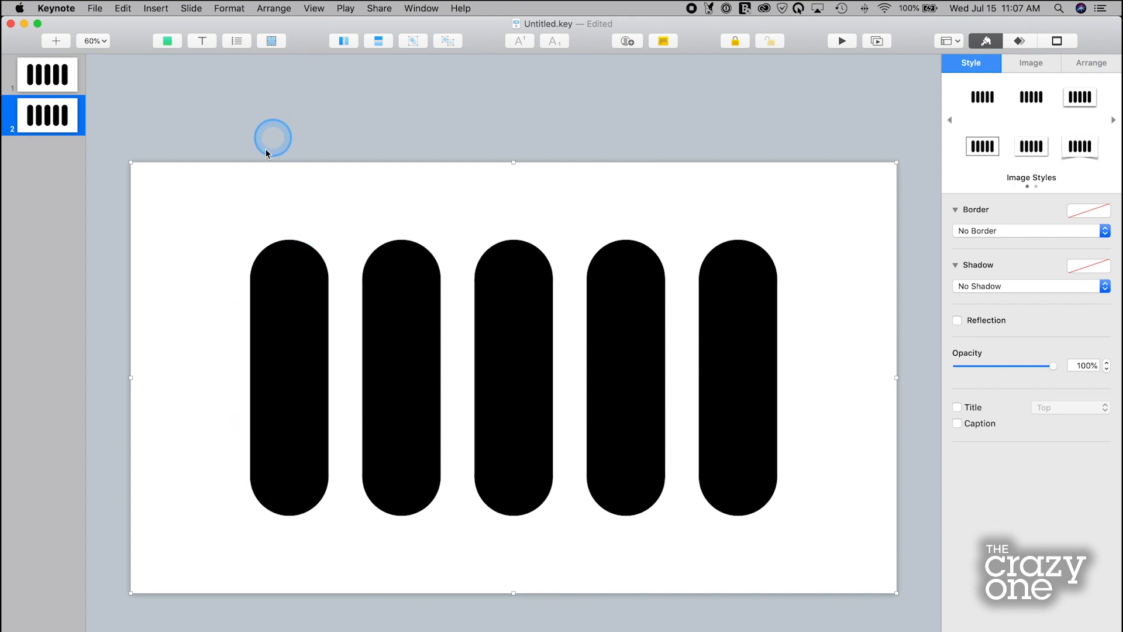
Start Instant Alpha on the mask image and make the first pill's black transparent without widening the color range.
left_click(272, 41)
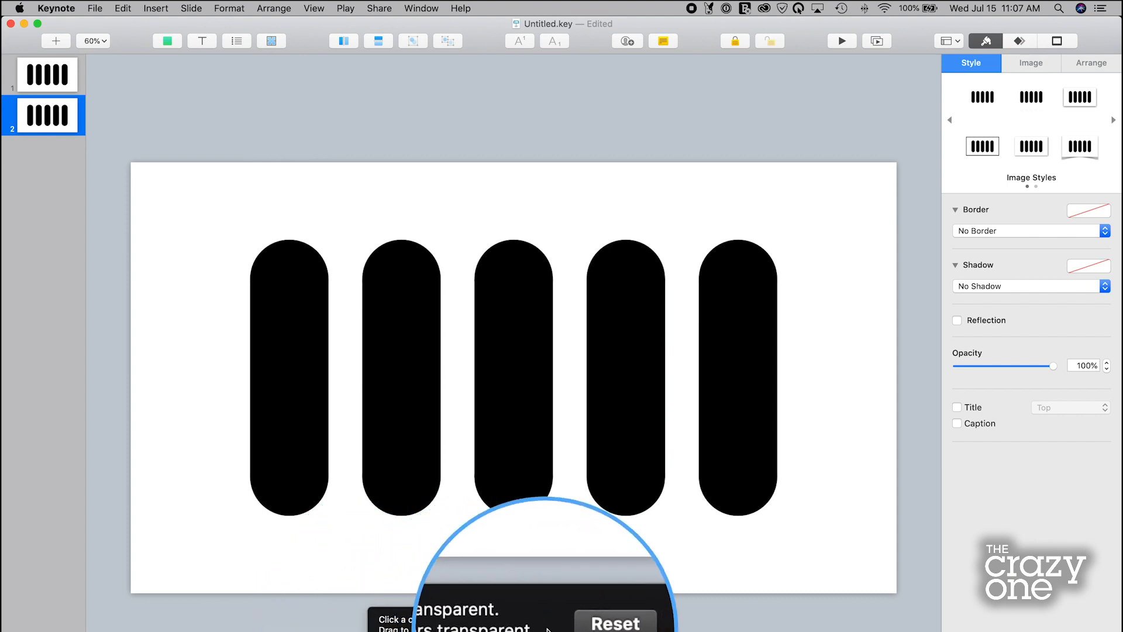
scroll(292, 284, "up", 10)
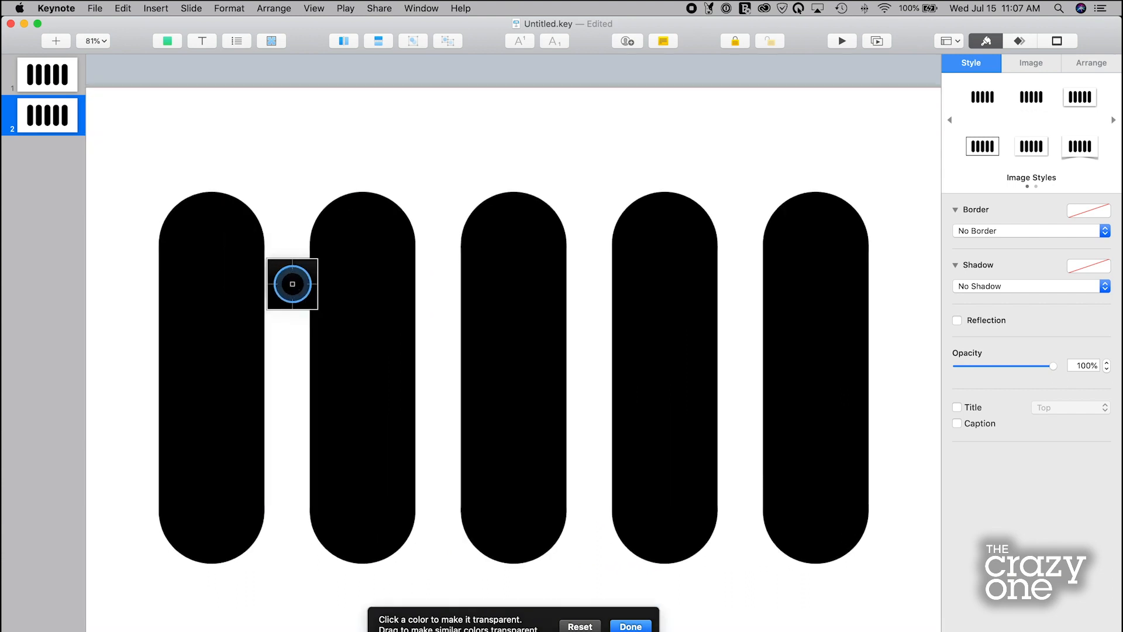
scroll(292, 284, "up", 5)
scroll(293, 283, "left", 4)
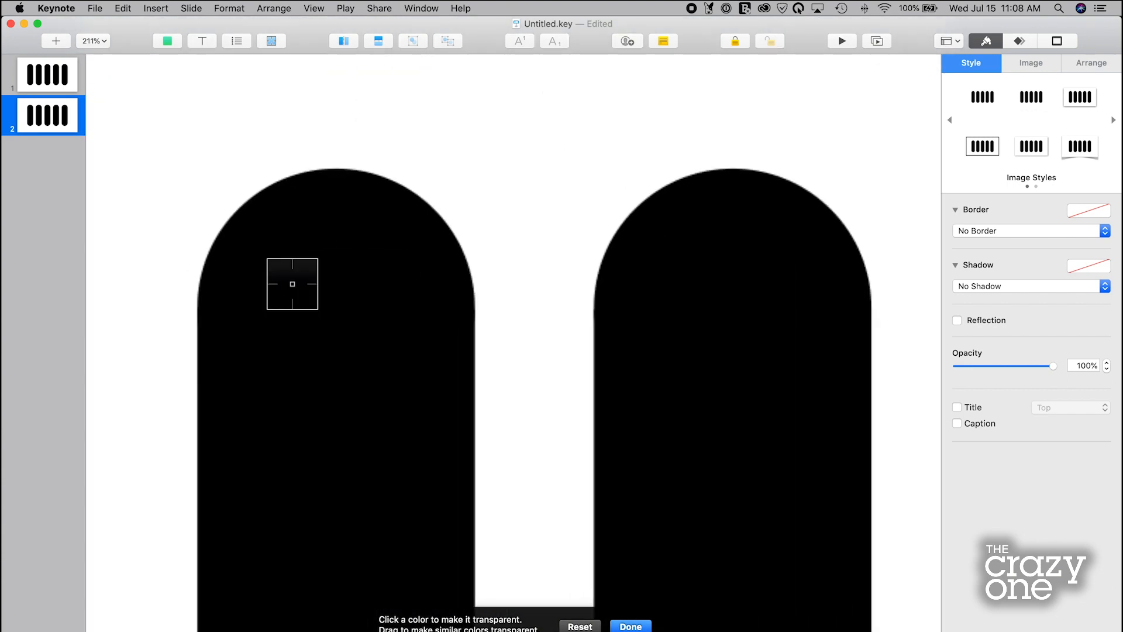
left_click(328, 289)
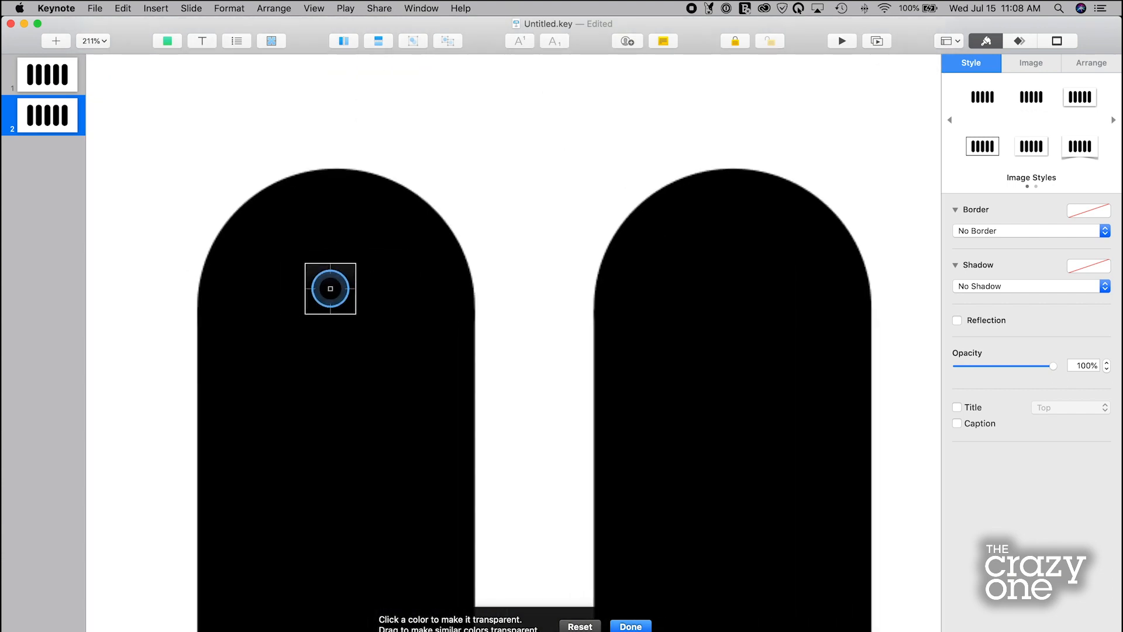
left_click(330, 289)
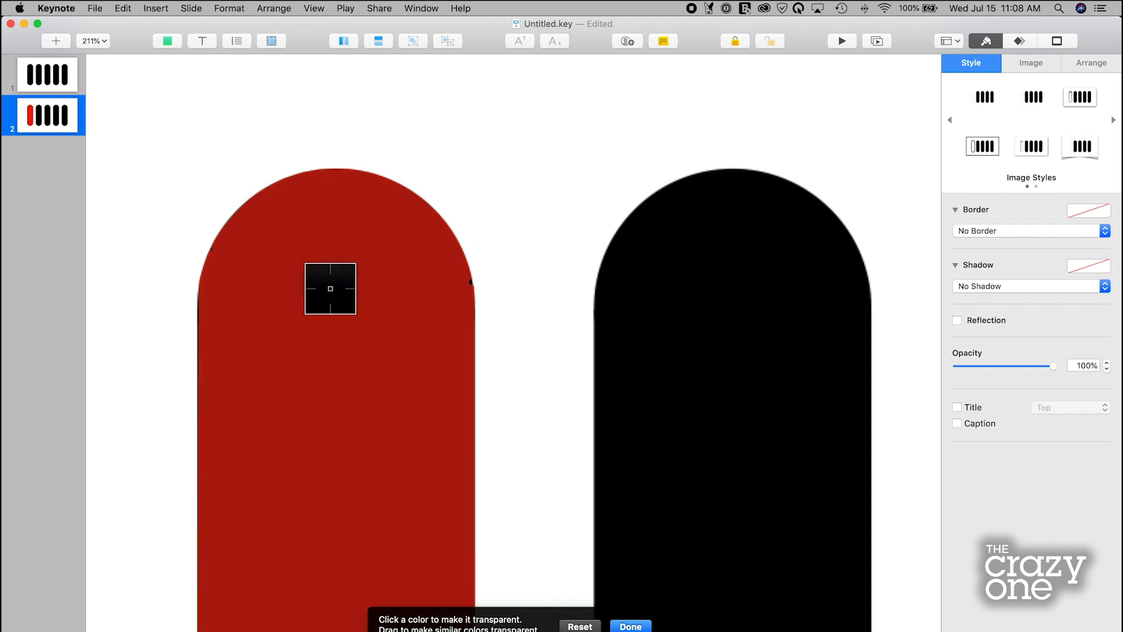
left_click(331, 289)
Examine the edges of the first pill up close for leftover black pixels, then the whole row of pills.
scroll(331, 289, "down", 1)
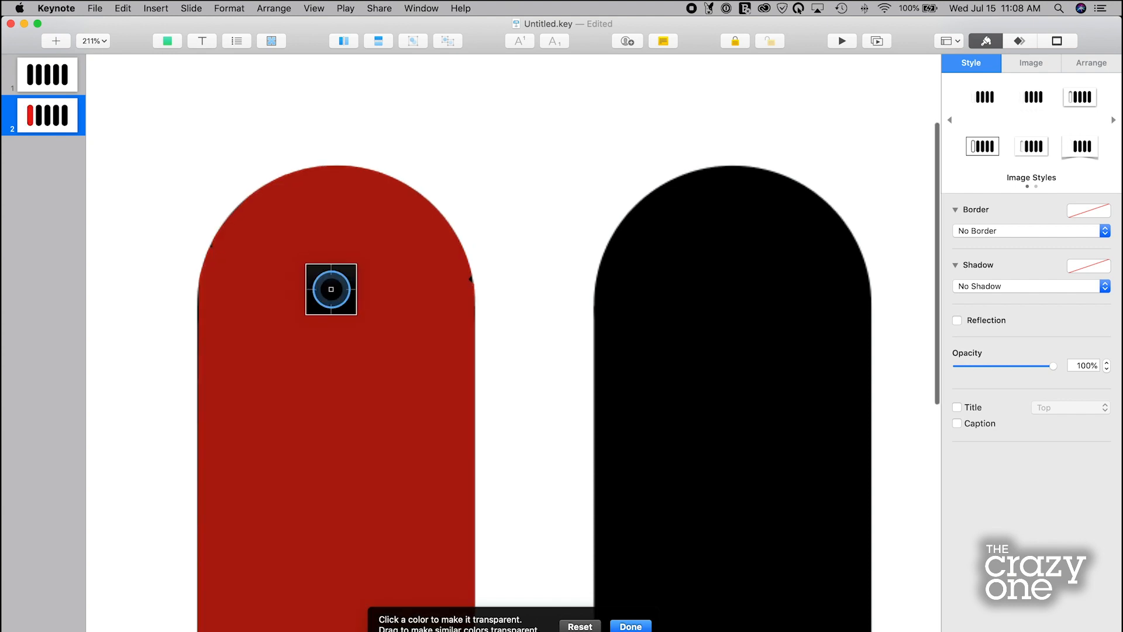
scroll(332, 289, "down", 8)
scroll(331, 289, "left", 2)
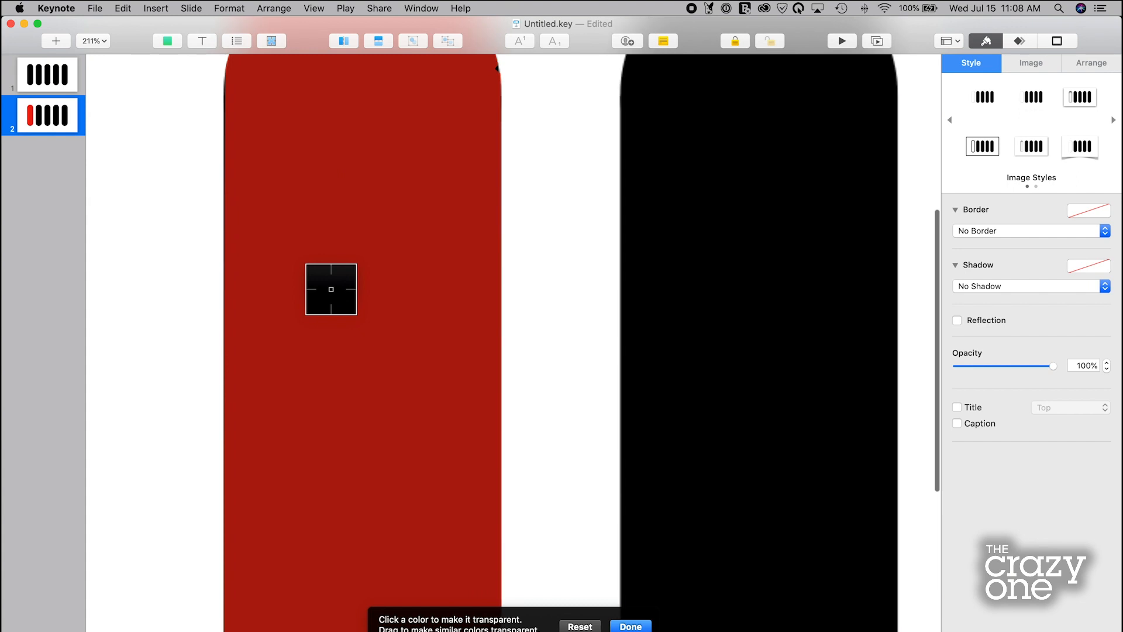
scroll(331, 289, "up", 8)
scroll(331, 289, "right", 2)
scroll(477, 230, "up", 3)
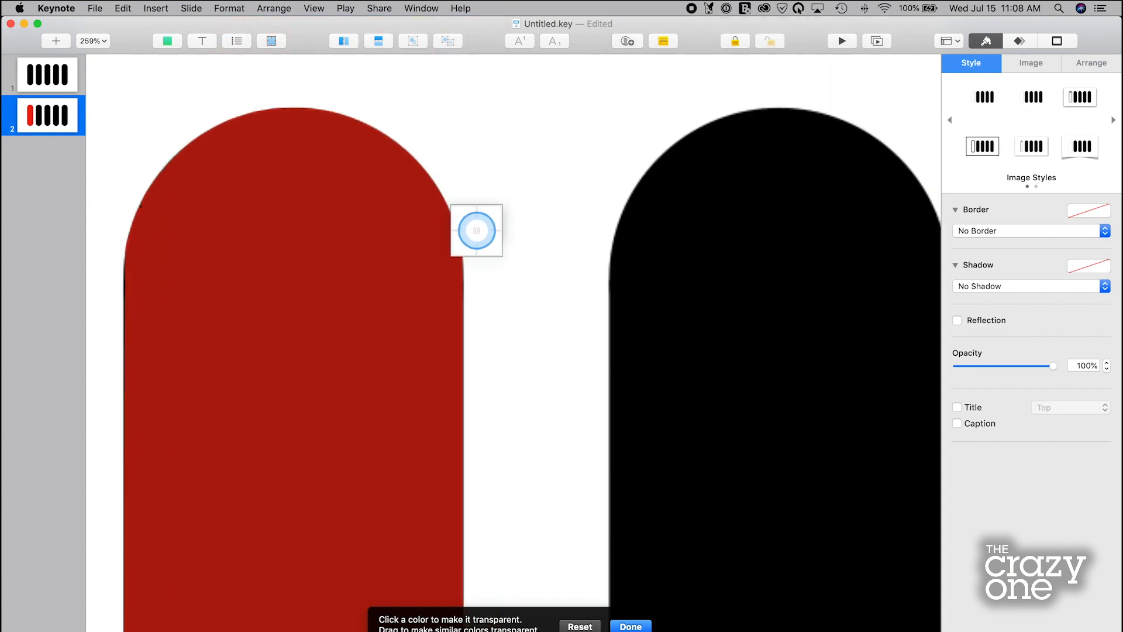
scroll(476, 231, "up", 4)
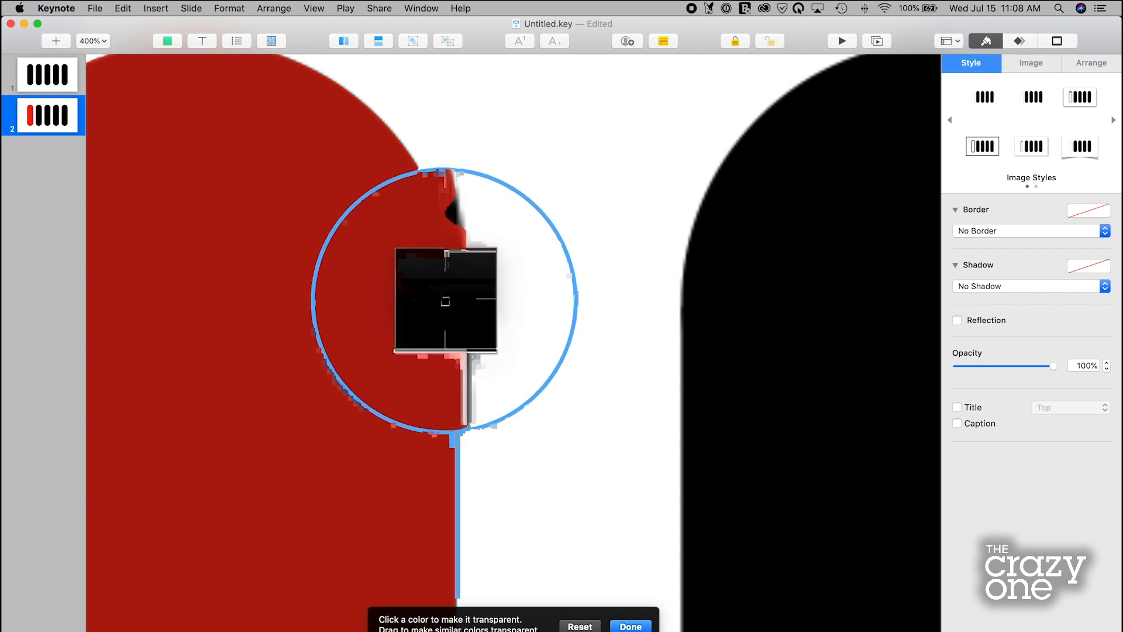
scroll(421, 296, "down", 12)
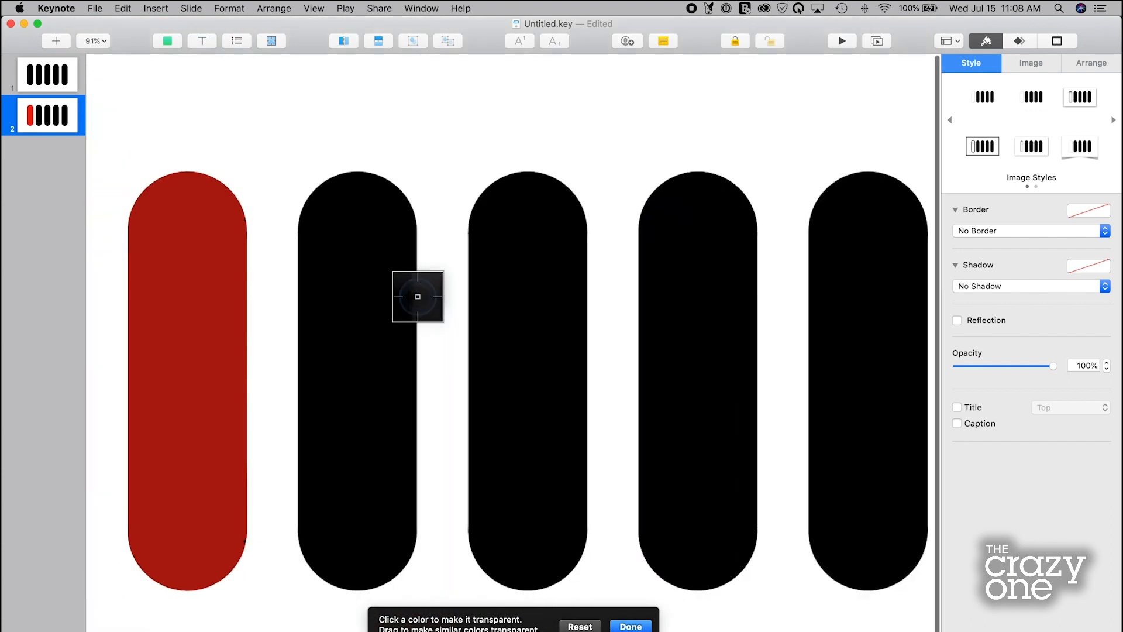
scroll(418, 297, "left", 4)
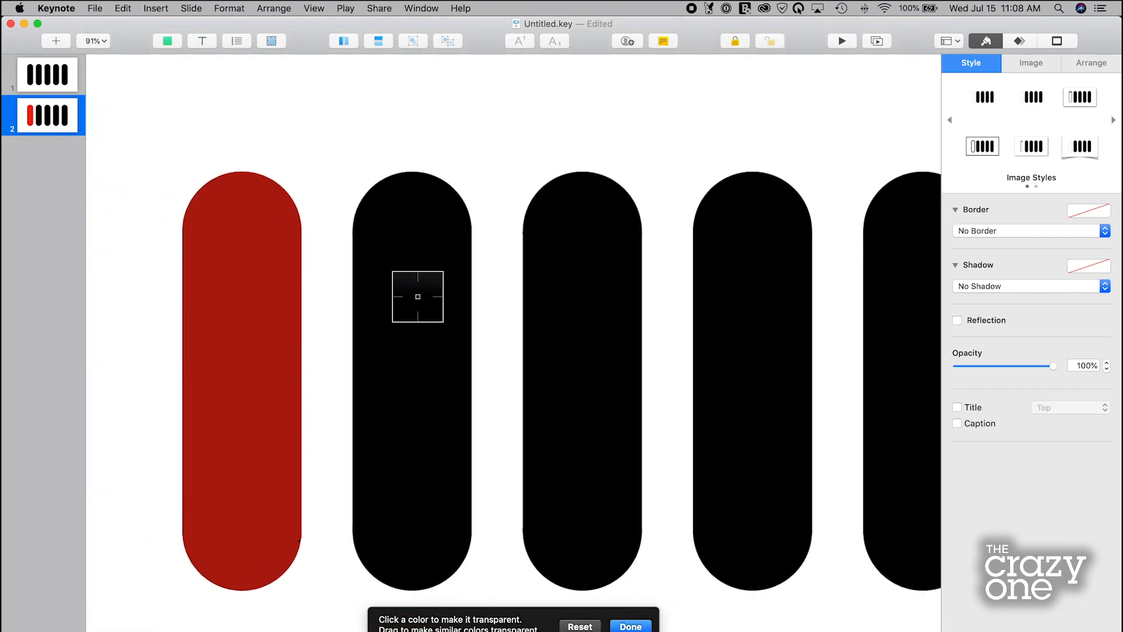
Undo the first pill's transparency and make its black transparent again with a wider color range that reaches its edges.
left_click(385, 346)
key("super+z")
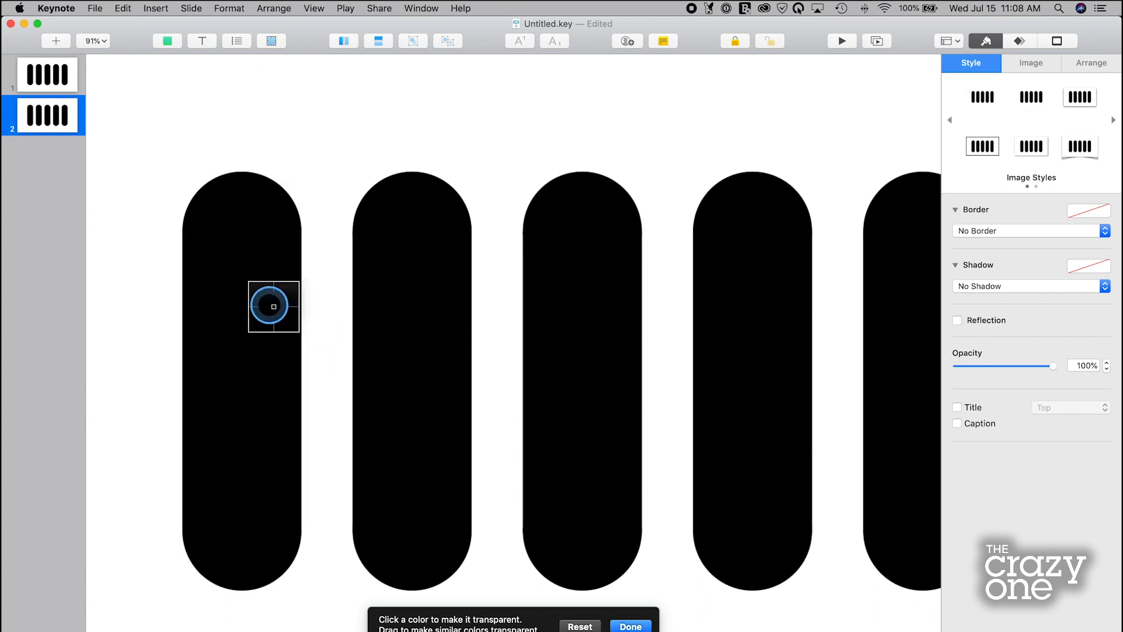
scroll(256, 262, "up", 5)
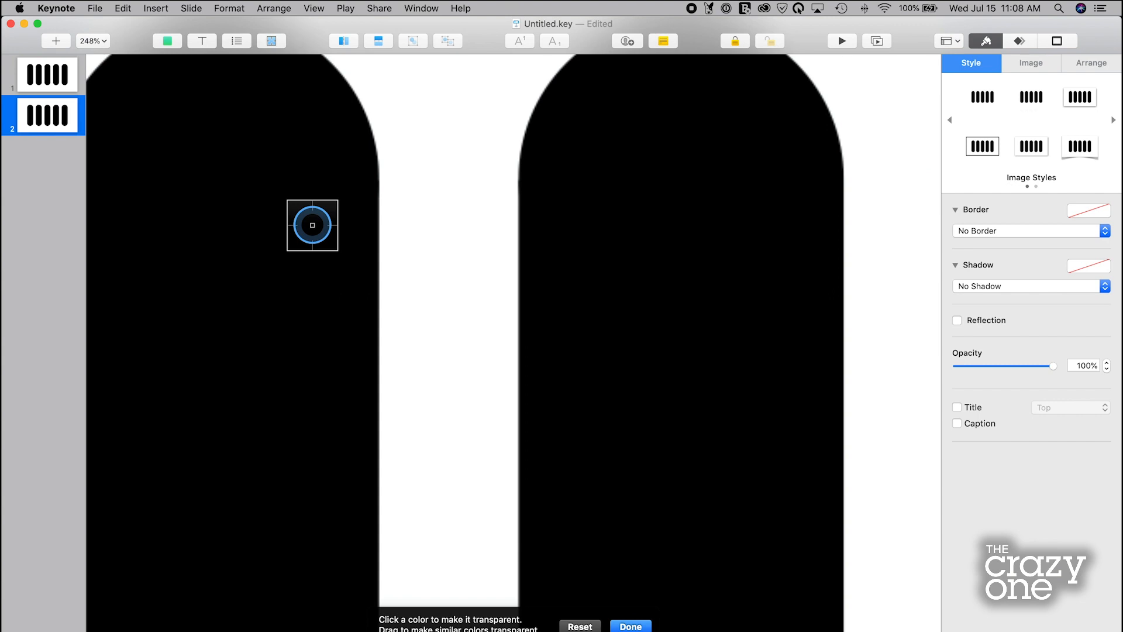
mouse_move(312, 225)
left_mouse_down()
mouse_move(337, 216)
mouse_move(310, 227)
left_mouse_up()
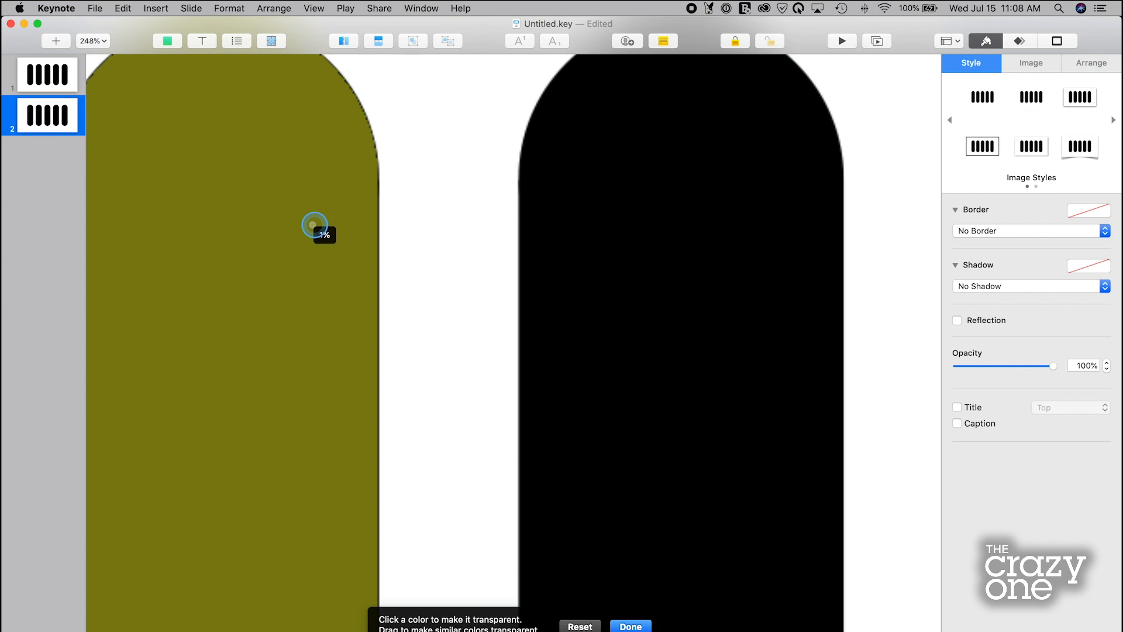
left_click_drag(314, 225, 355, 207)
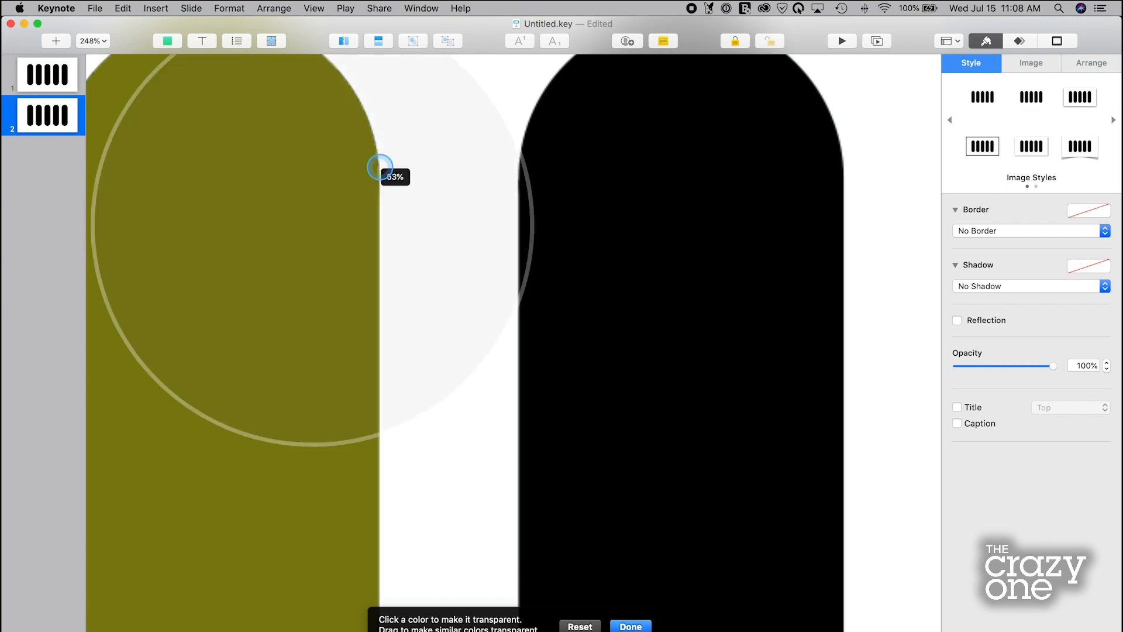
left_click_drag(380, 167, 363, 180)
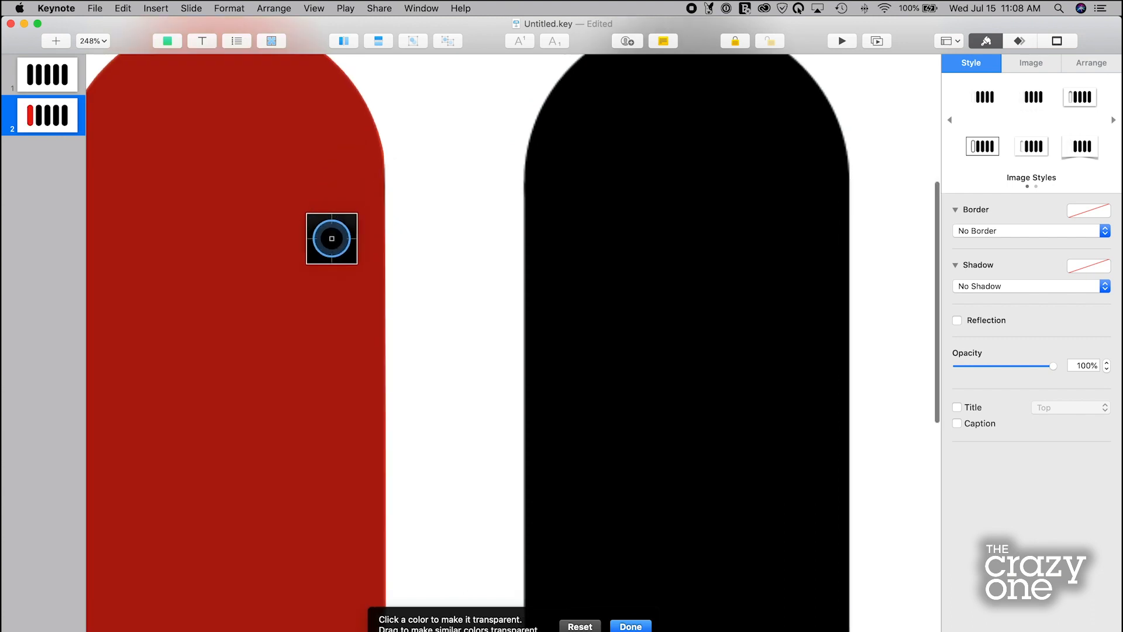
scroll(331, 239, "up", 5)
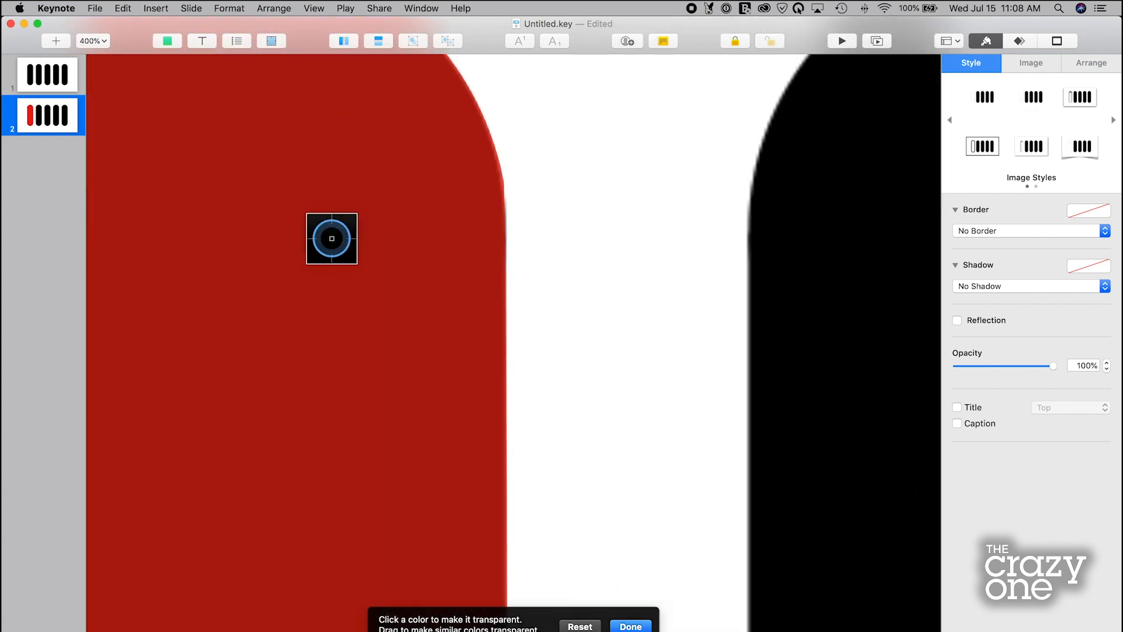
scroll(332, 239, "down", 5)
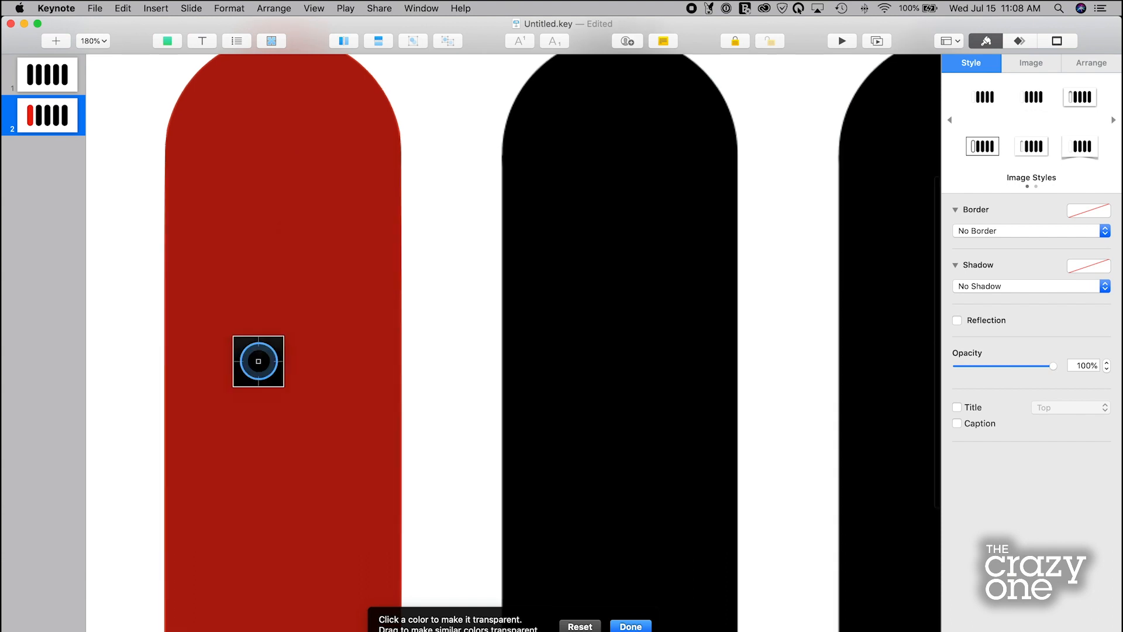
Try to make the second pill's black transparent without widening the color range, check its edges and undo it.
scroll(259, 361, "right", 3)
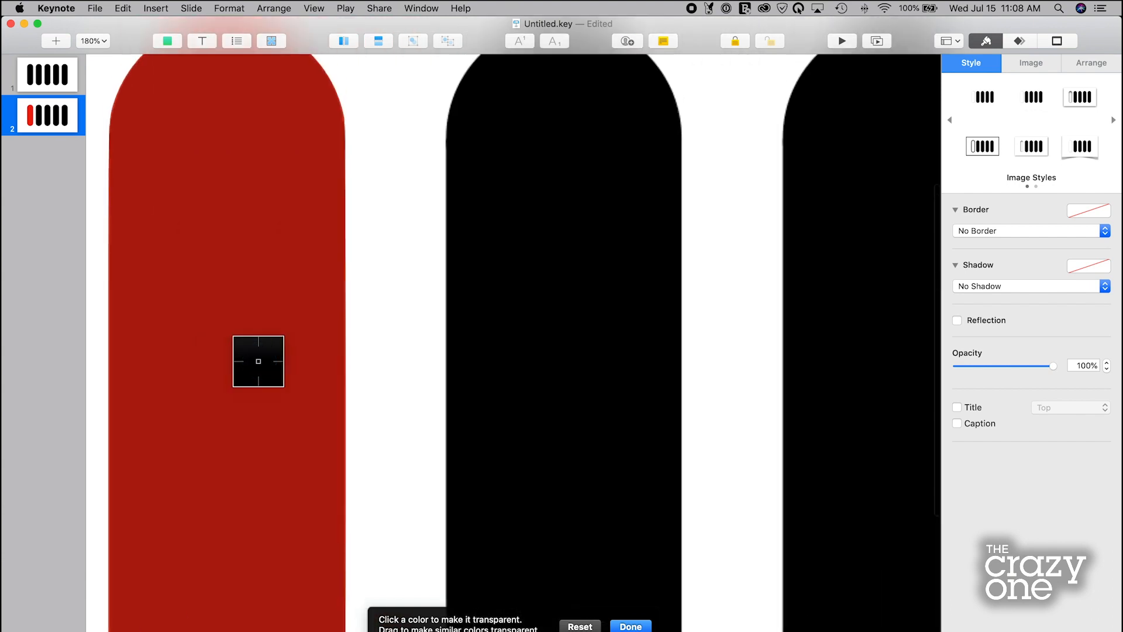
scroll(259, 361, "up", 3)
left_click(585, 201)
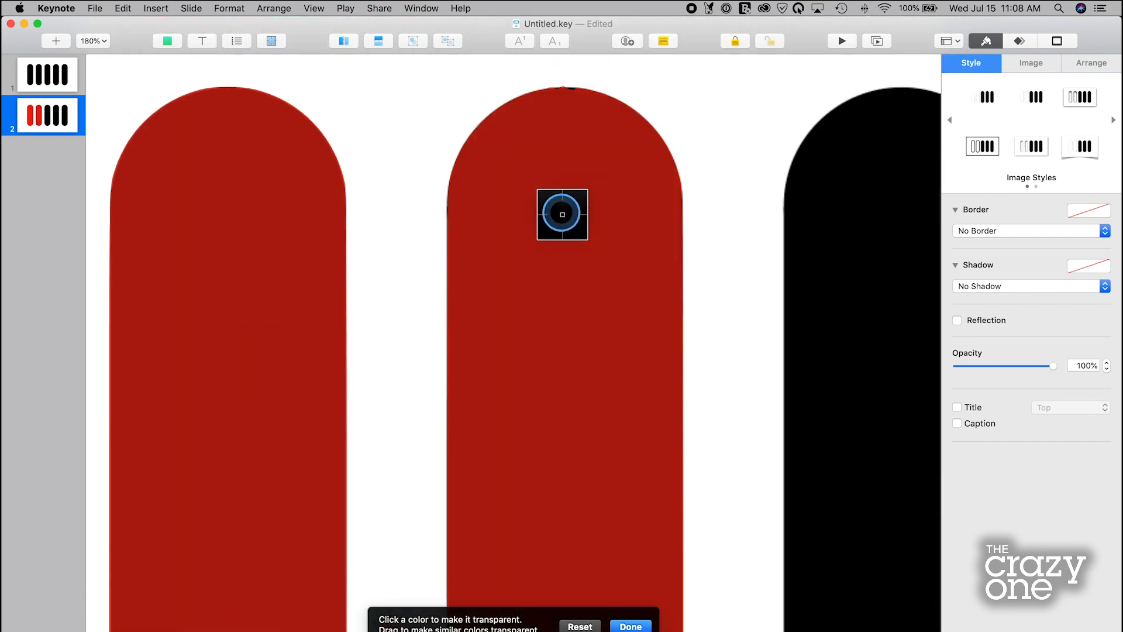
scroll(562, 94, "up", 5)
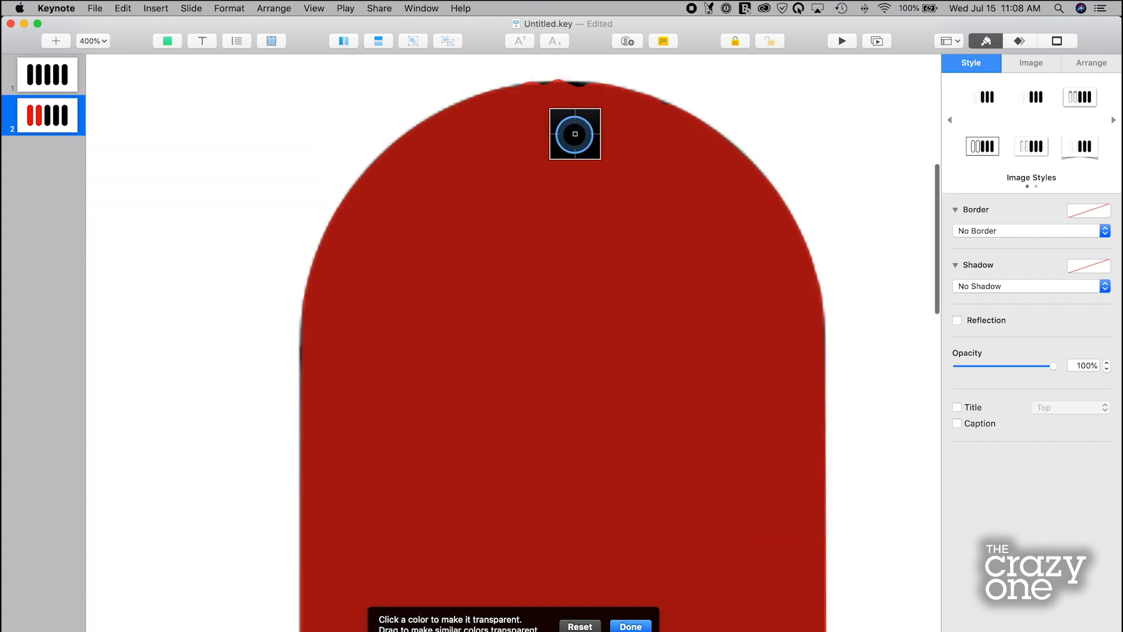
scroll(493, 273, "down", 1)
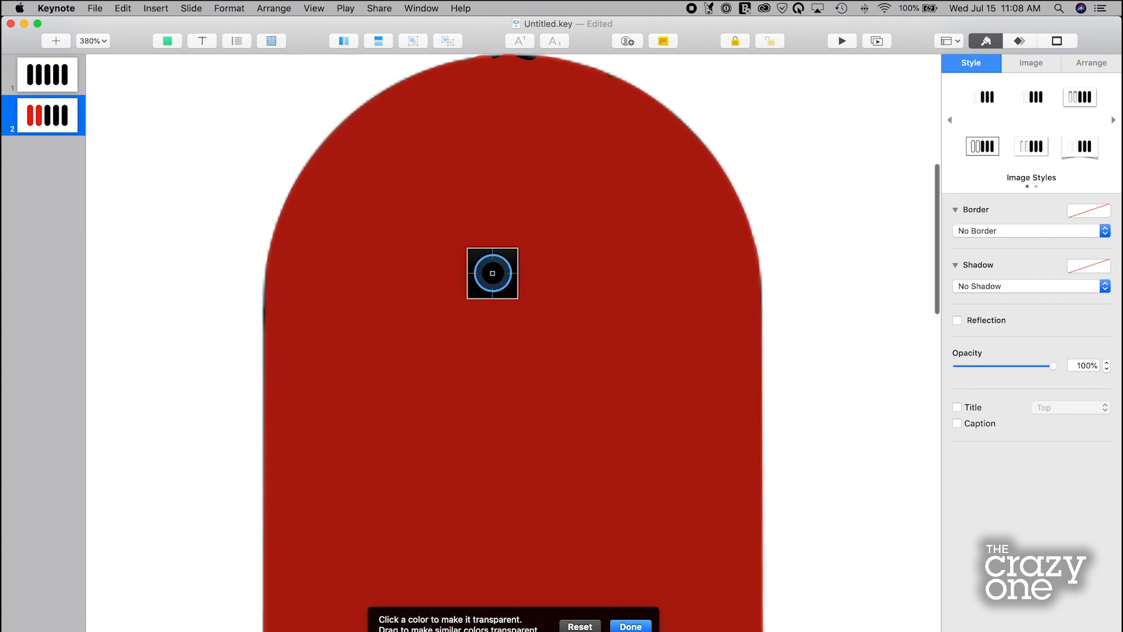
scroll(493, 273, "down", 10)
scroll(463, 271, "left", 3)
left_click(433, 250)
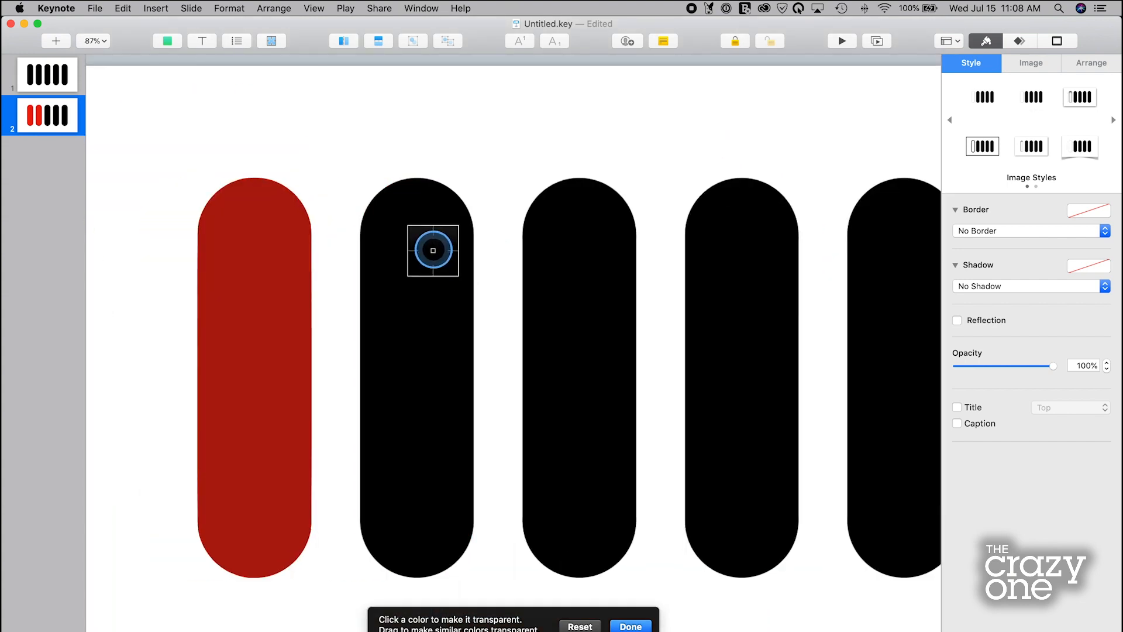
Make the black of the other four pills transparent with a widened color range and finish the Instant Alpha edit.
left_click_drag(433, 250, 485, 175)
left_click_drag(582, 245, 585, 237)
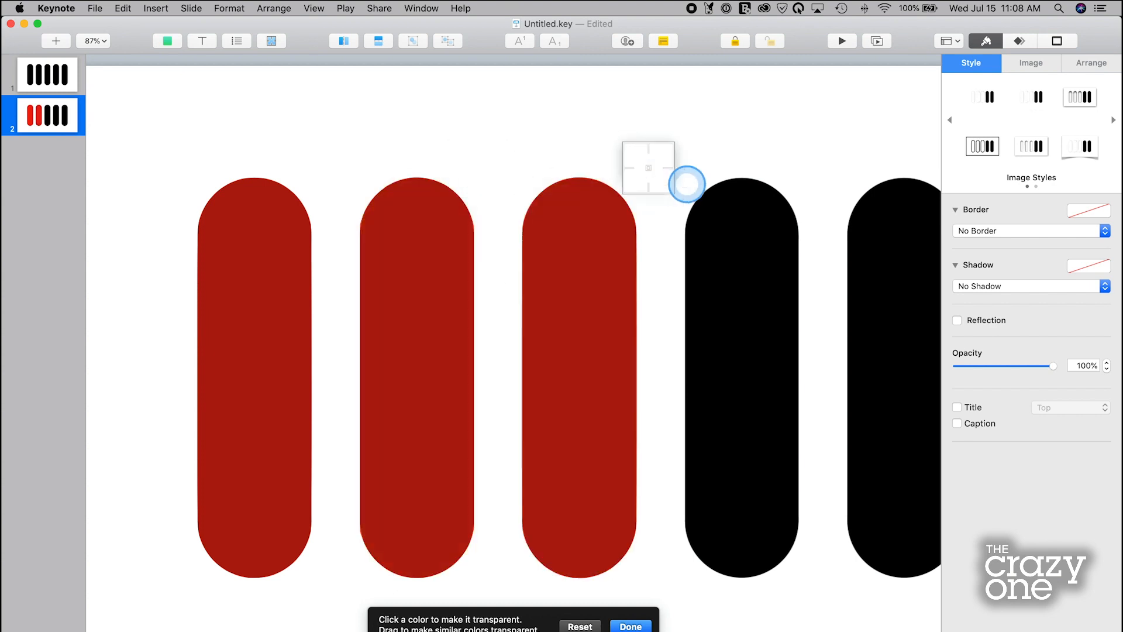
left_click_drag(767, 230, 772, 217)
left_click_drag(899, 210, 885, 201)
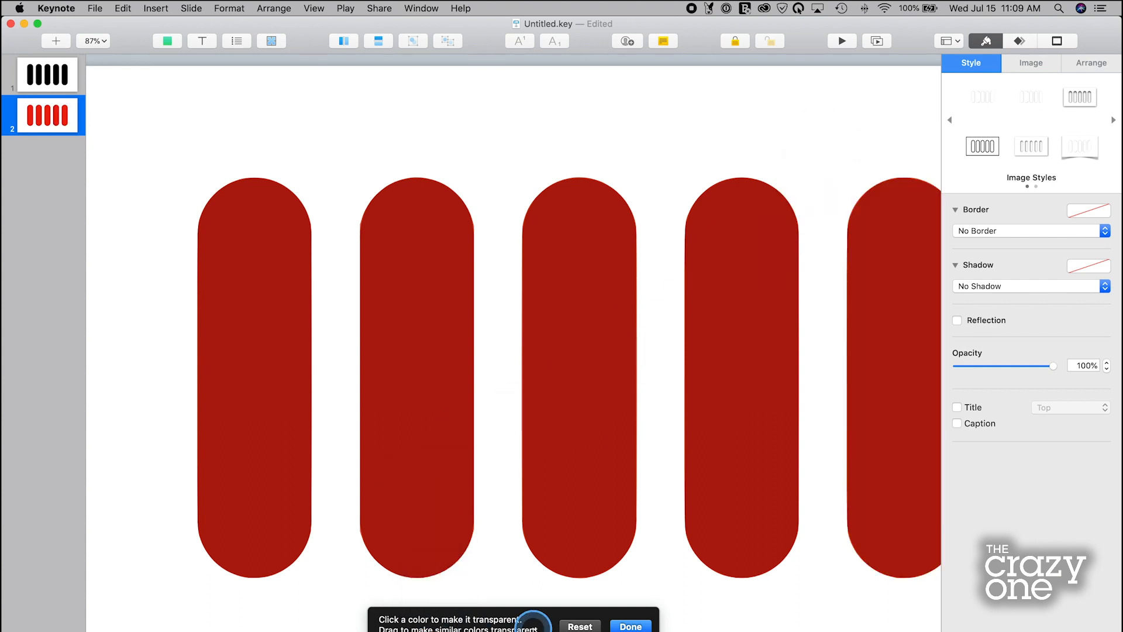
left_click(629, 625)
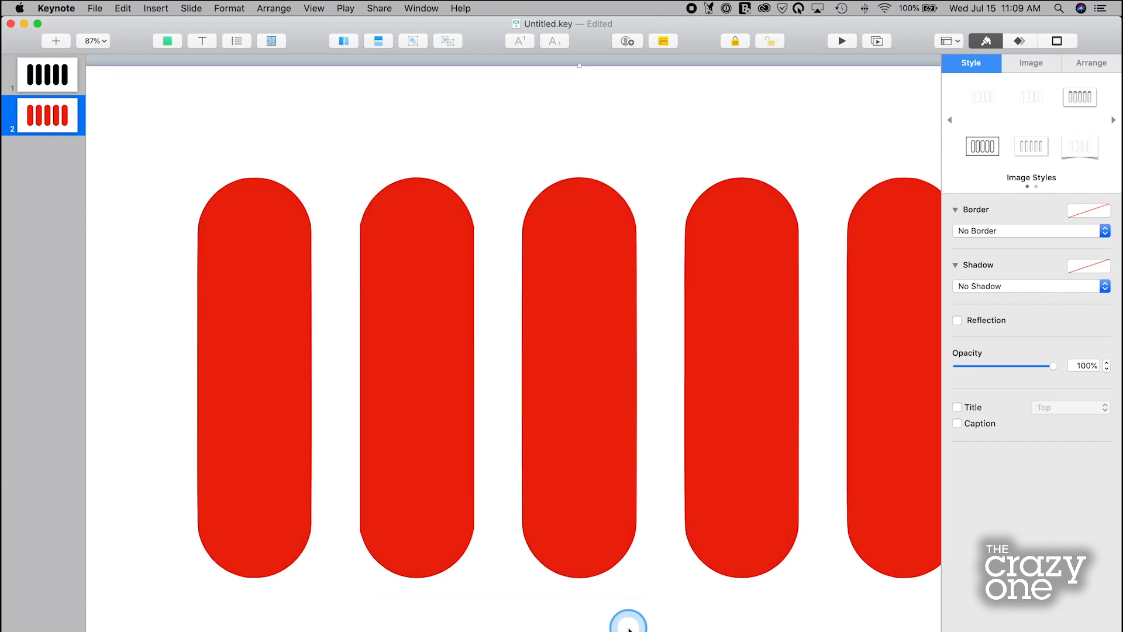
Add a black square to the slide and stretch it into a horizontal bar across the middle of all five pills.
scroll(461, 130, "down", 5)
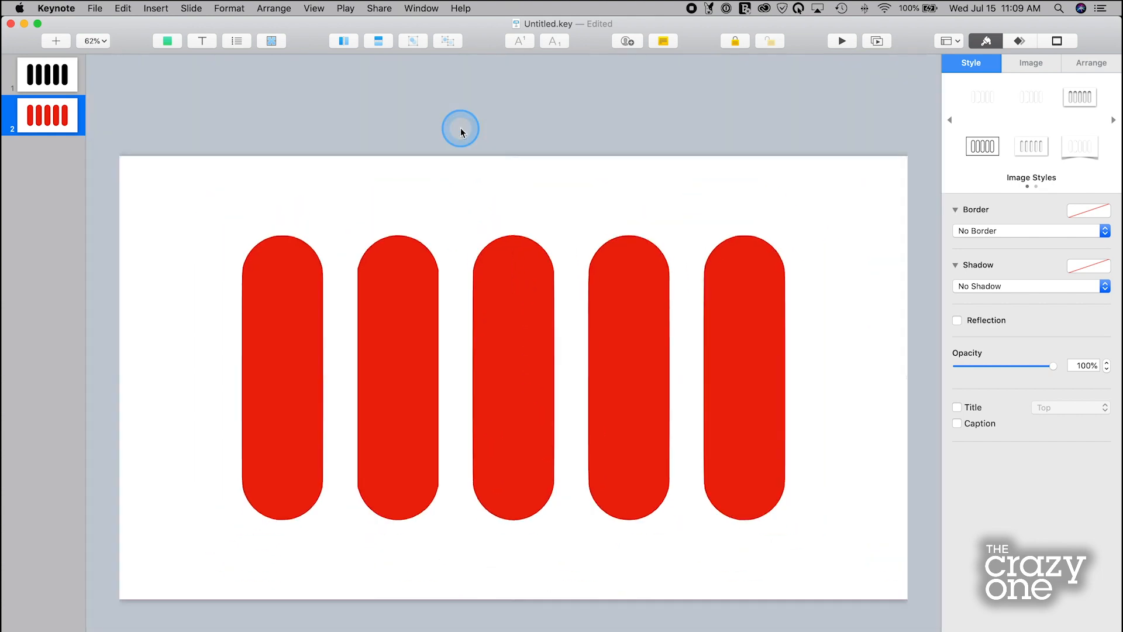
scroll(462, 130, "up", 3)
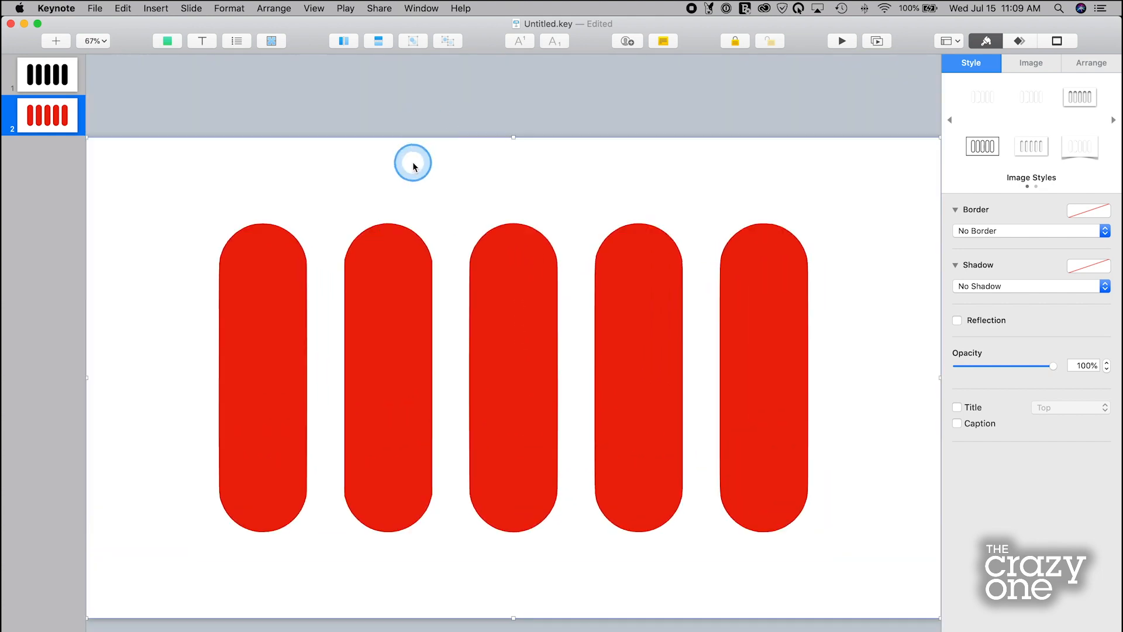
mouse_move(417, 172)
left_mouse_down()
mouse_move(459, 120)
mouse_move(464, 55)
mouse_move(441, 76)
mouse_move(377, 257)
mouse_move(419, 151)
mouse_move(419, 169)
left_mouse_up()
left_click(167, 41)
left_click(167, 150)
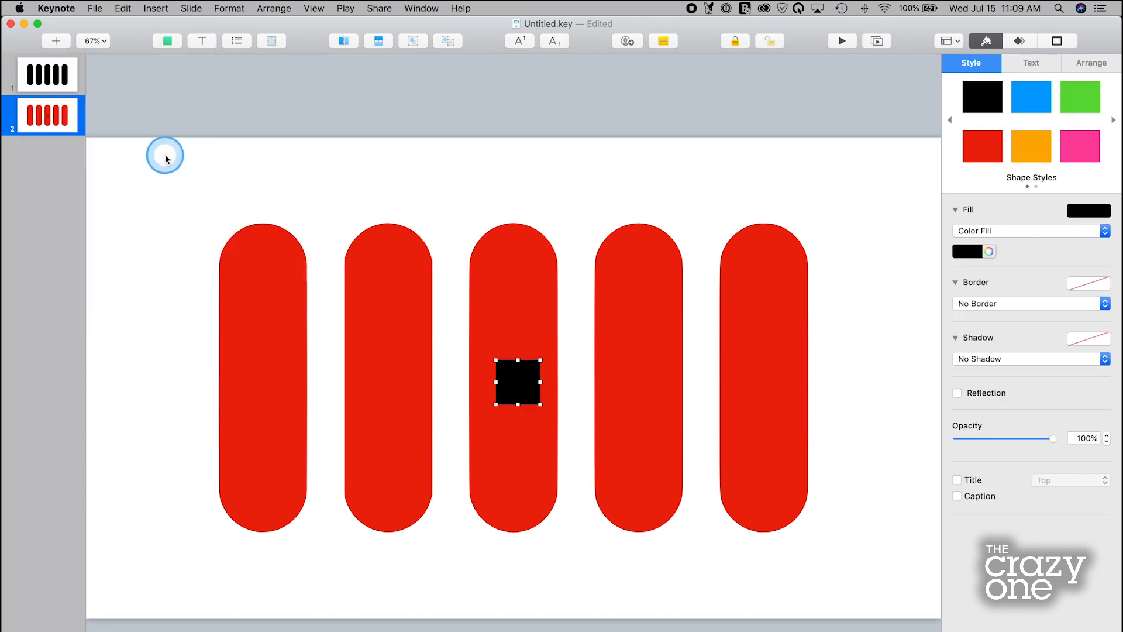
left_click_drag(520, 386, 858, 378)
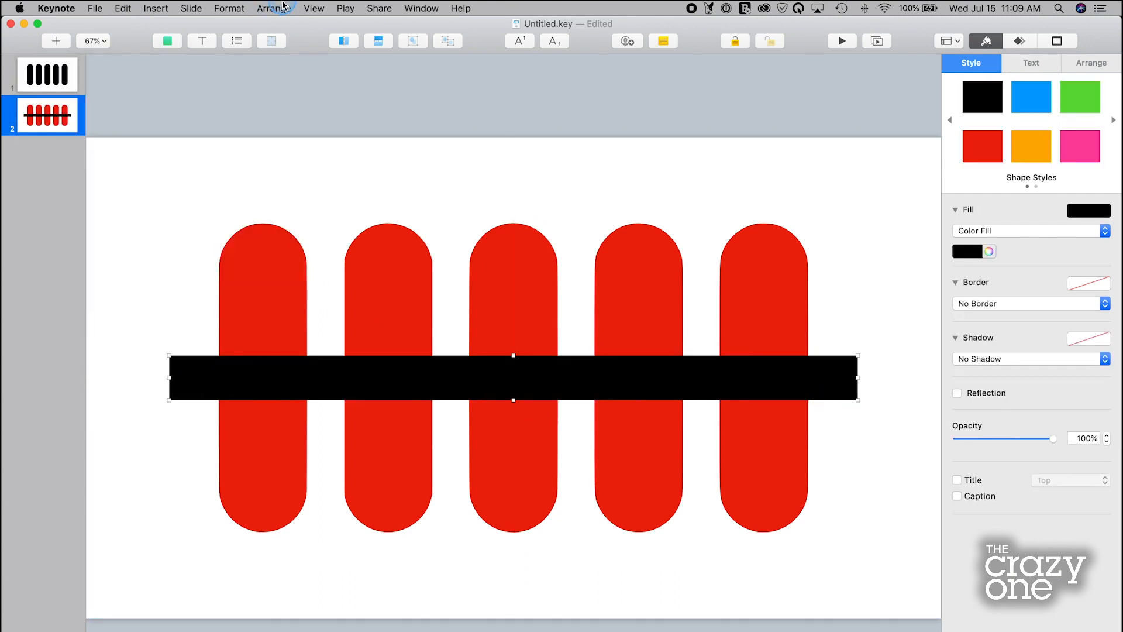
Send the black bar behind the mask image and select the mask image.
left_click(283, 6)
left_click(289, 55)
left_click(303, 187)
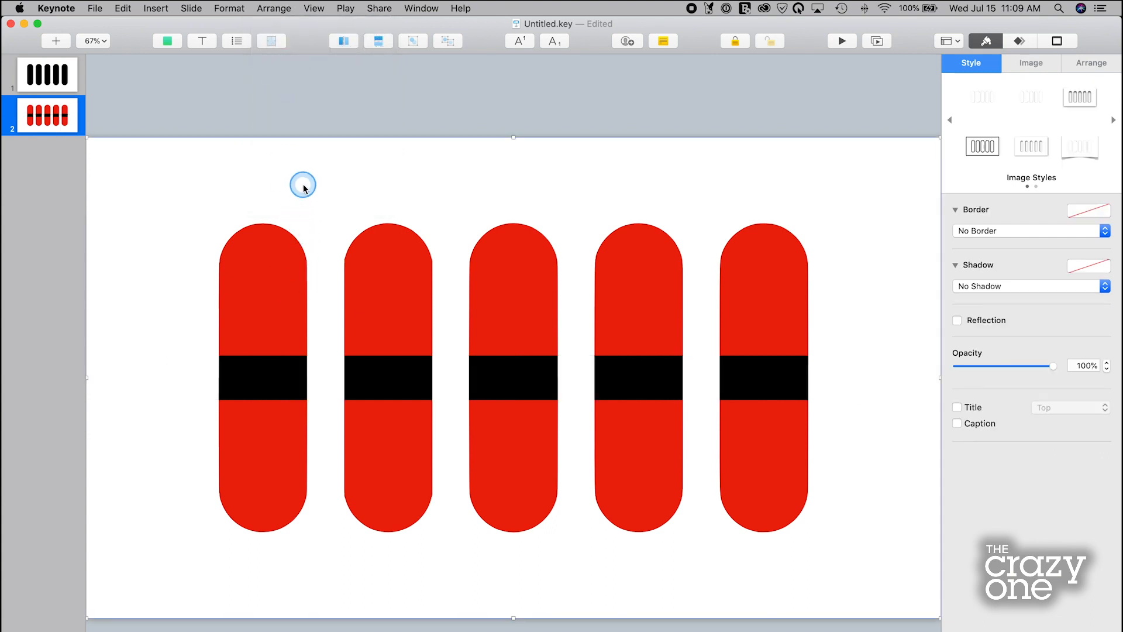
mouse_move(303, 187)
left_mouse_down()
mouse_move(335, 178)
mouse_move(289, 146)
mouse_move(296, 210)
mouse_move(312, 197)
mouse_move(308, 179)
left_mouse_up()
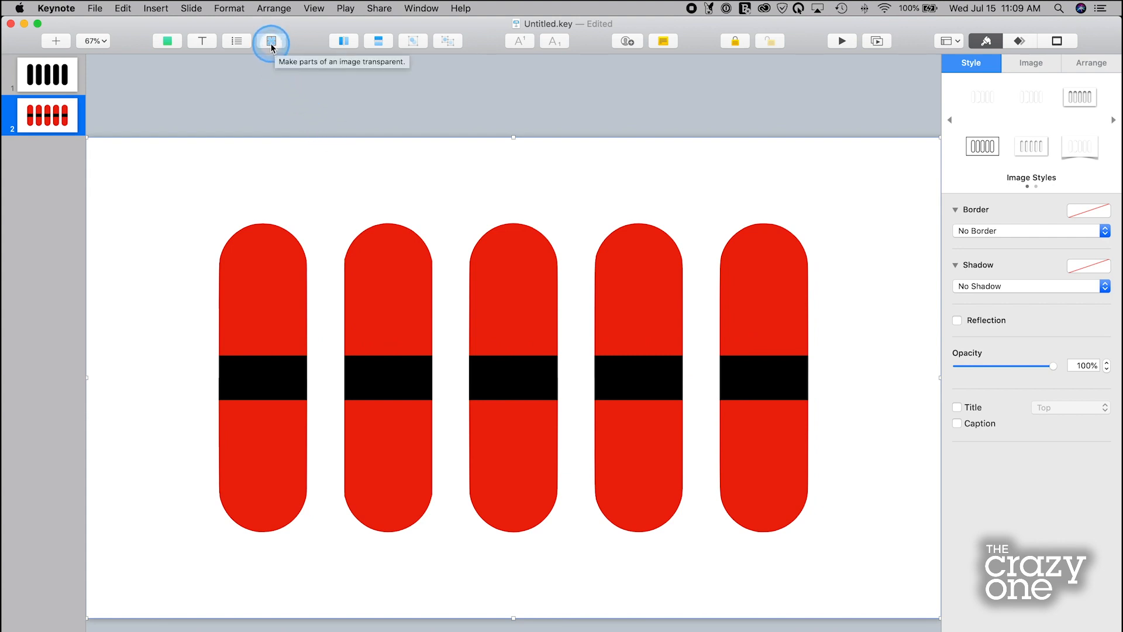
left_click(266, 273)
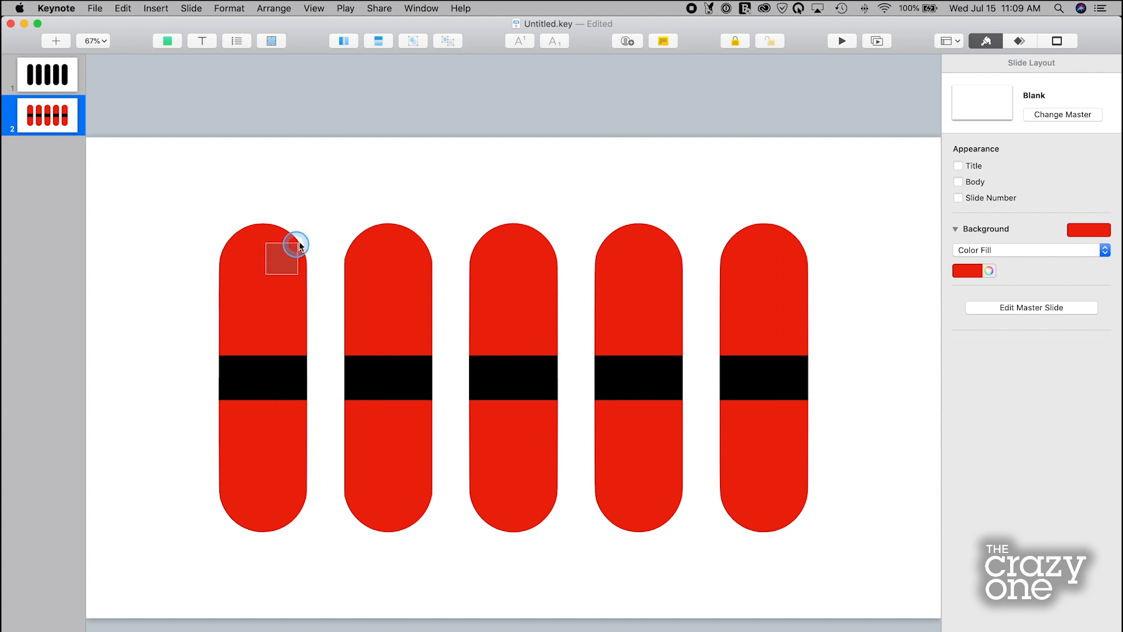
left_click_drag(300, 245, 308, 239)
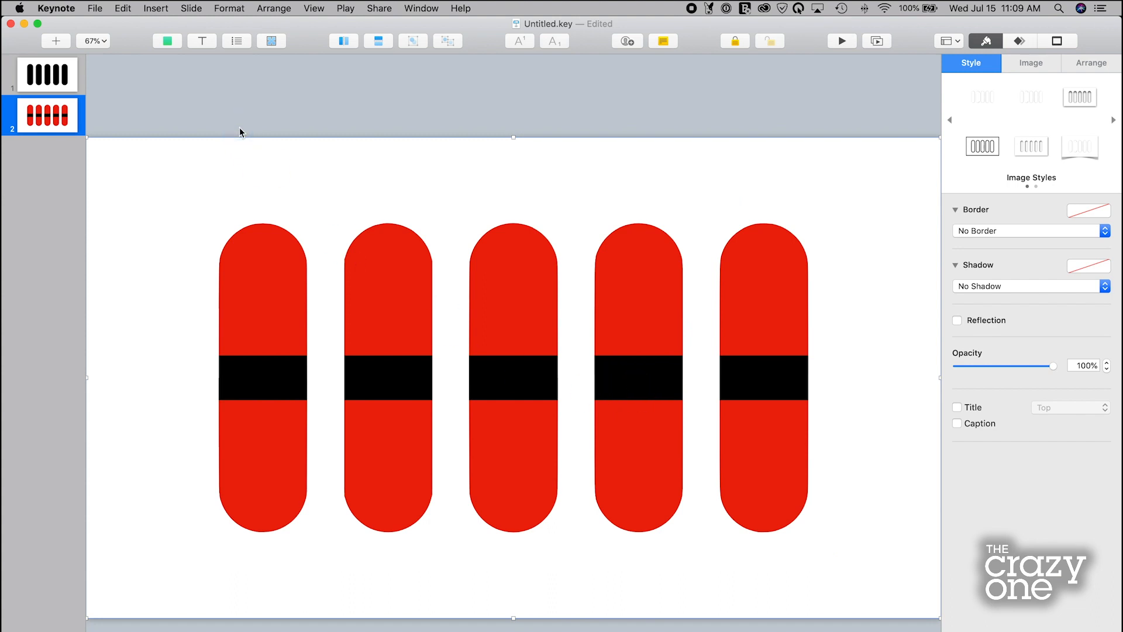
Revisit the black pill slide, look over the available export formats without exporting, and return to the red pill mask slide.
left_click(58, 81)
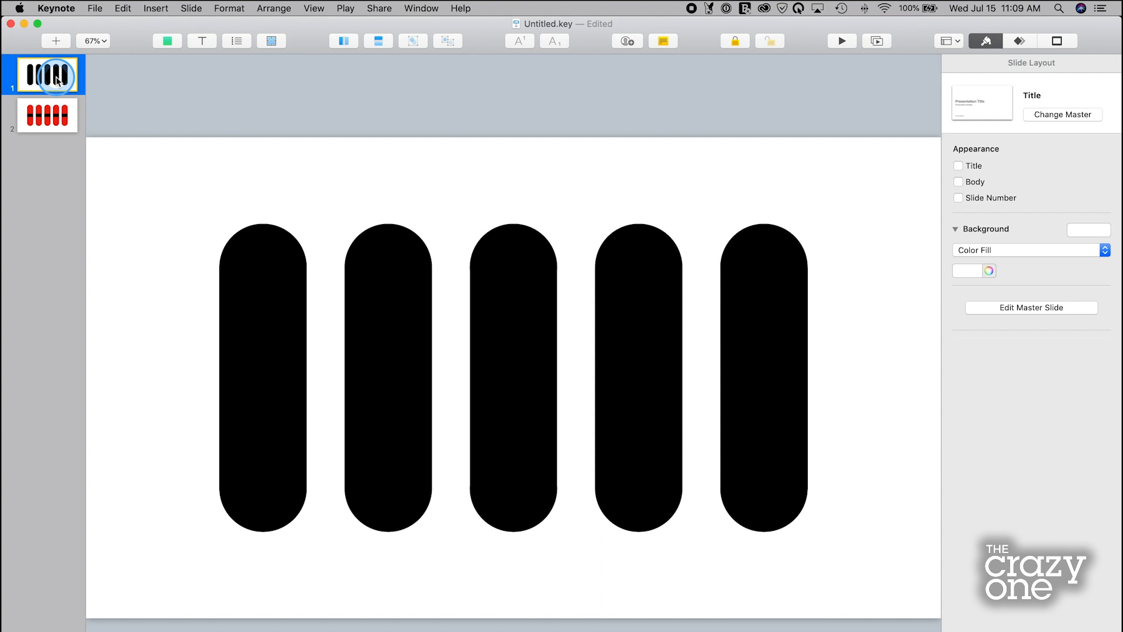
left_click(96, 7)
mouse_move(147, 146)
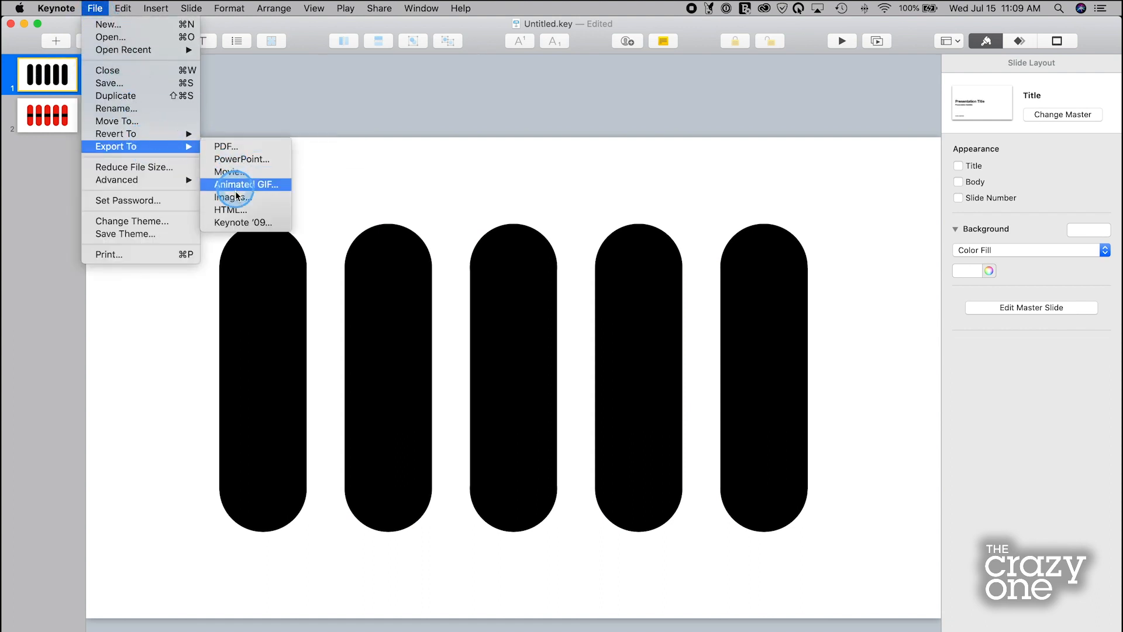
left_click(269, 79)
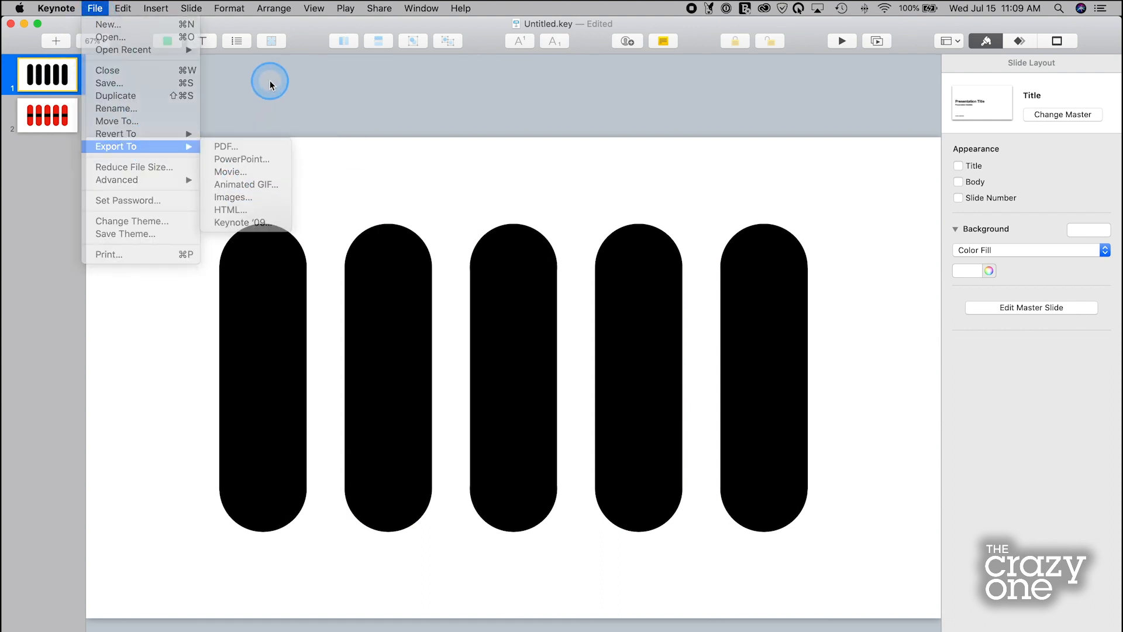
left_click(53, 125)
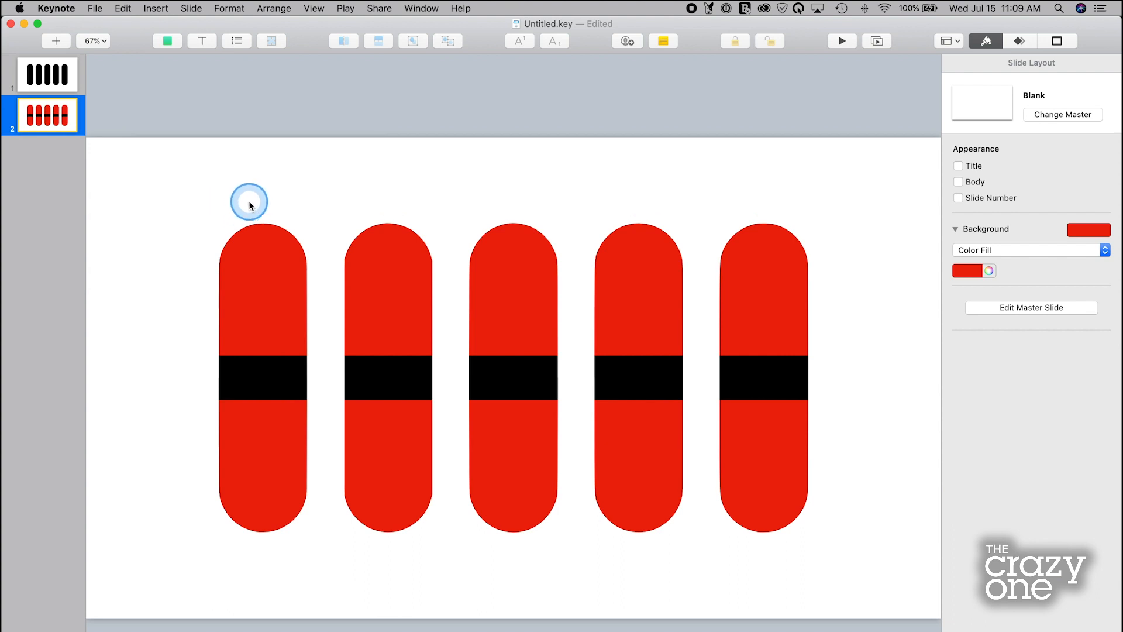